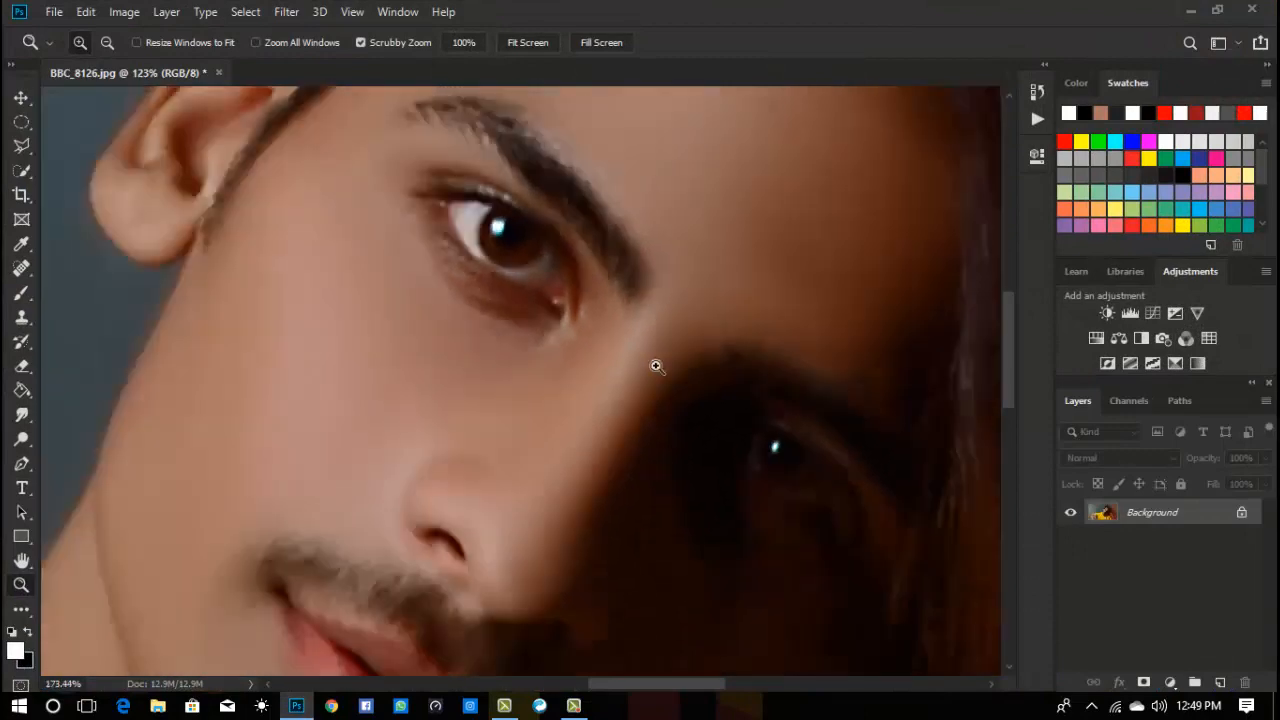
# Make a circular selection around the iris of the brightly lit eye and align it with the iris edge.
pyautogui.click(694, 413)
pyautogui.click(694, 413)
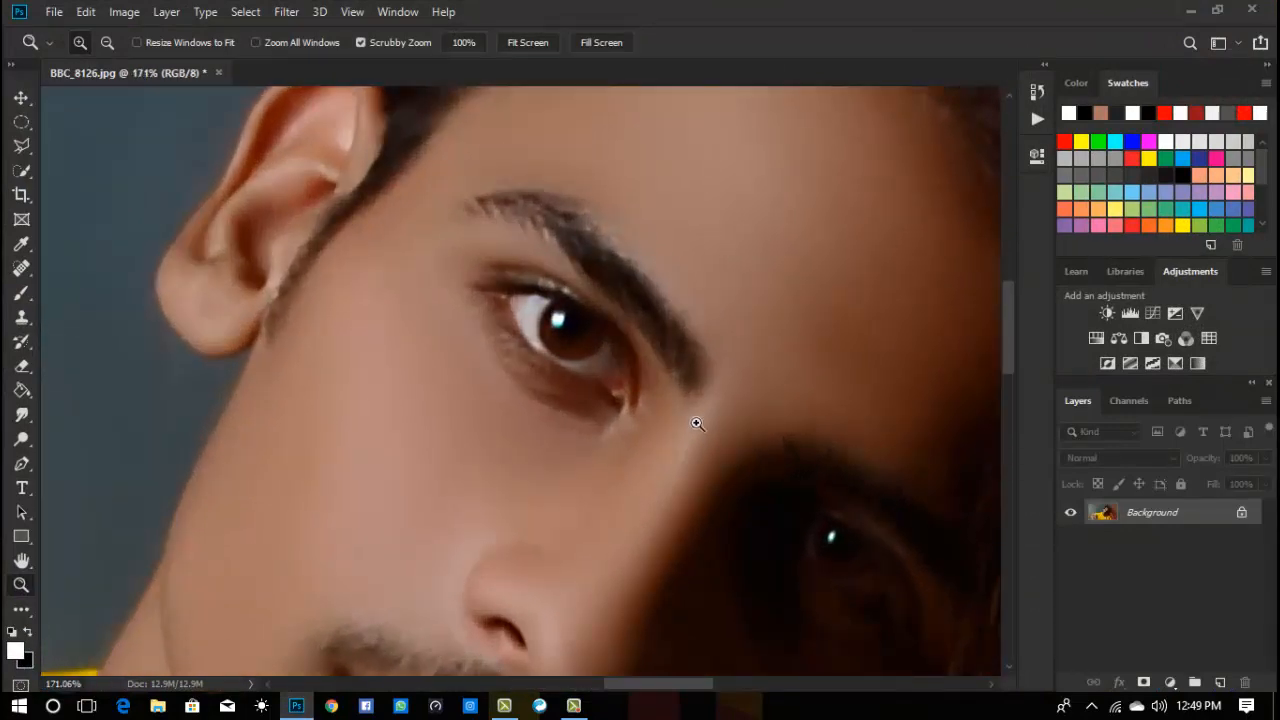
pyautogui.click(620, 400)
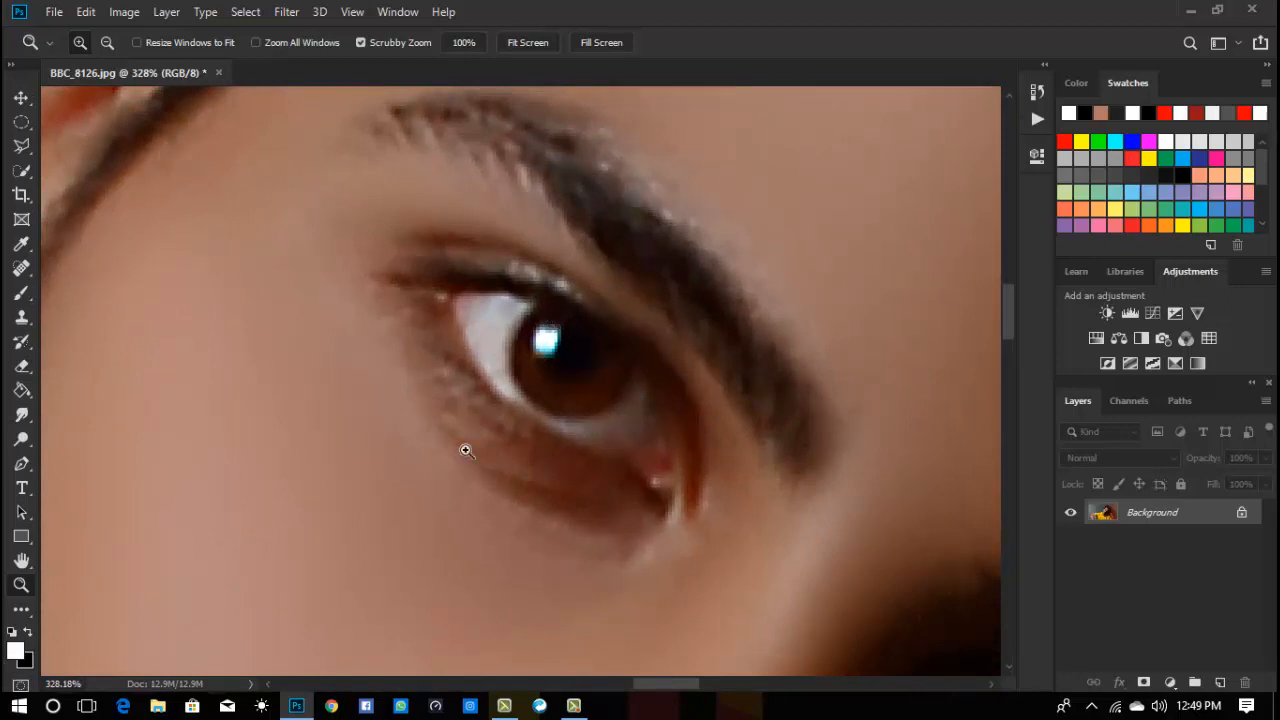
pyautogui.click(569, 369)
pyautogui.click(572, 367)
pyautogui.scroll(2, 629, 445)
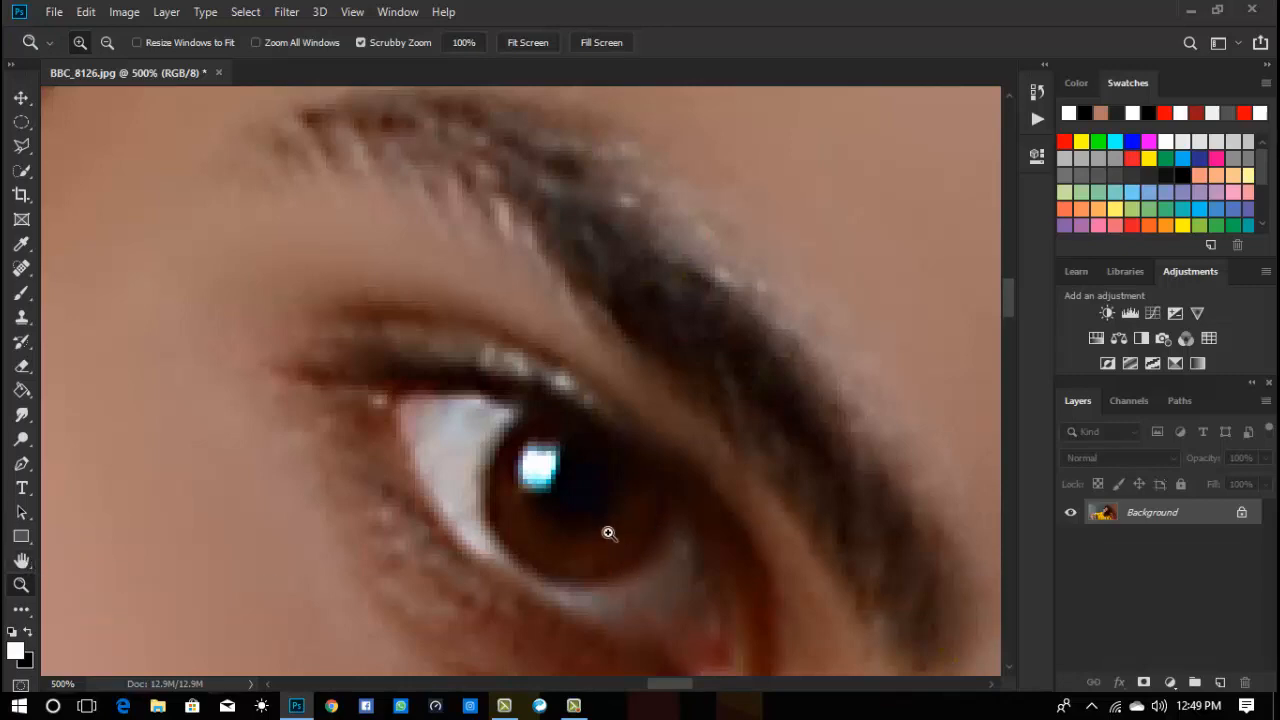
pyautogui.moveTo(634, 583); pyautogui.dragTo(634, 582)
pyautogui.scroll(-3, 637, 609)
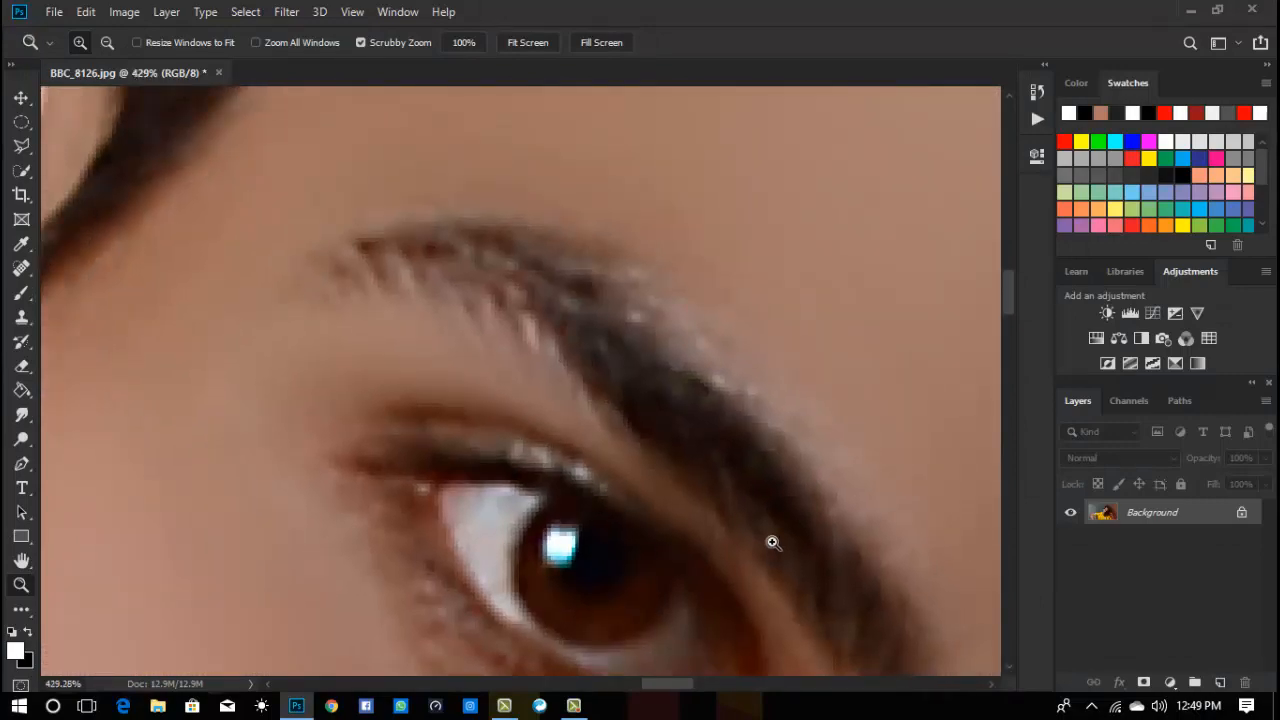
pyautogui.scroll(-3, 765, 540)
pyautogui.scroll(1, 540, 414)
pyautogui.moveTo(580, 409); pyautogui.dragTo(591, 423)
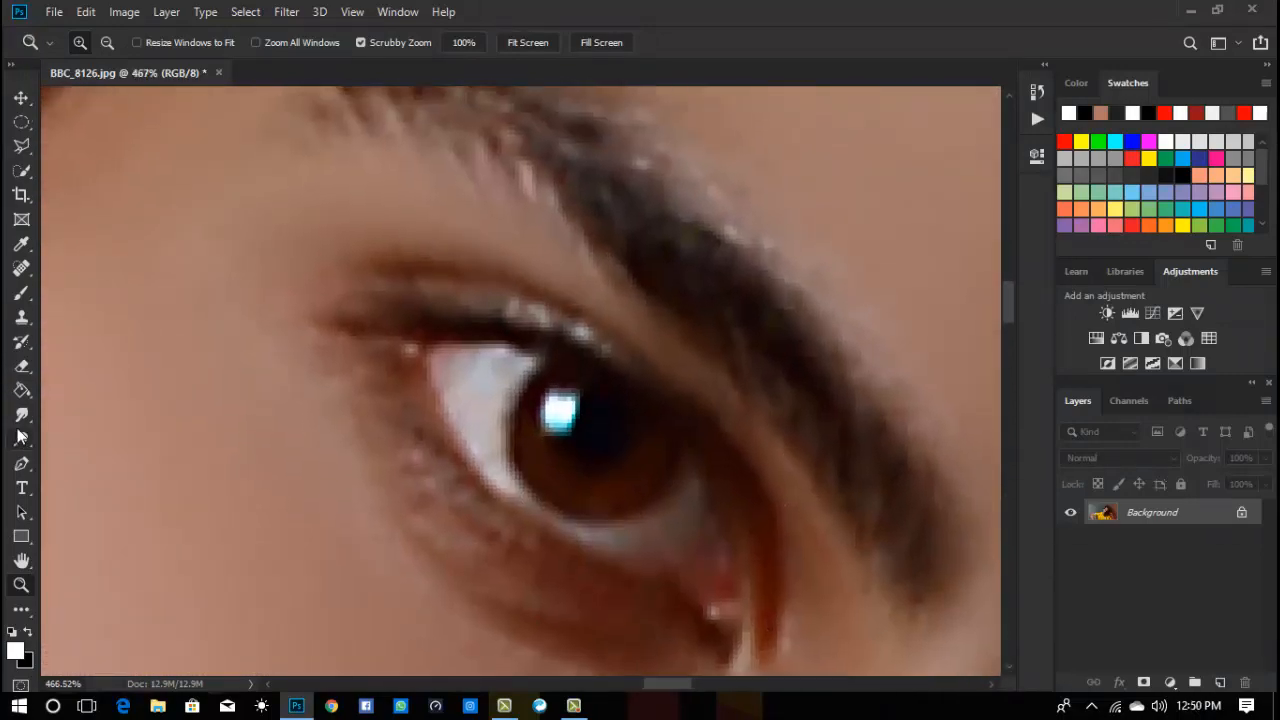
pyautogui.click(20, 123)
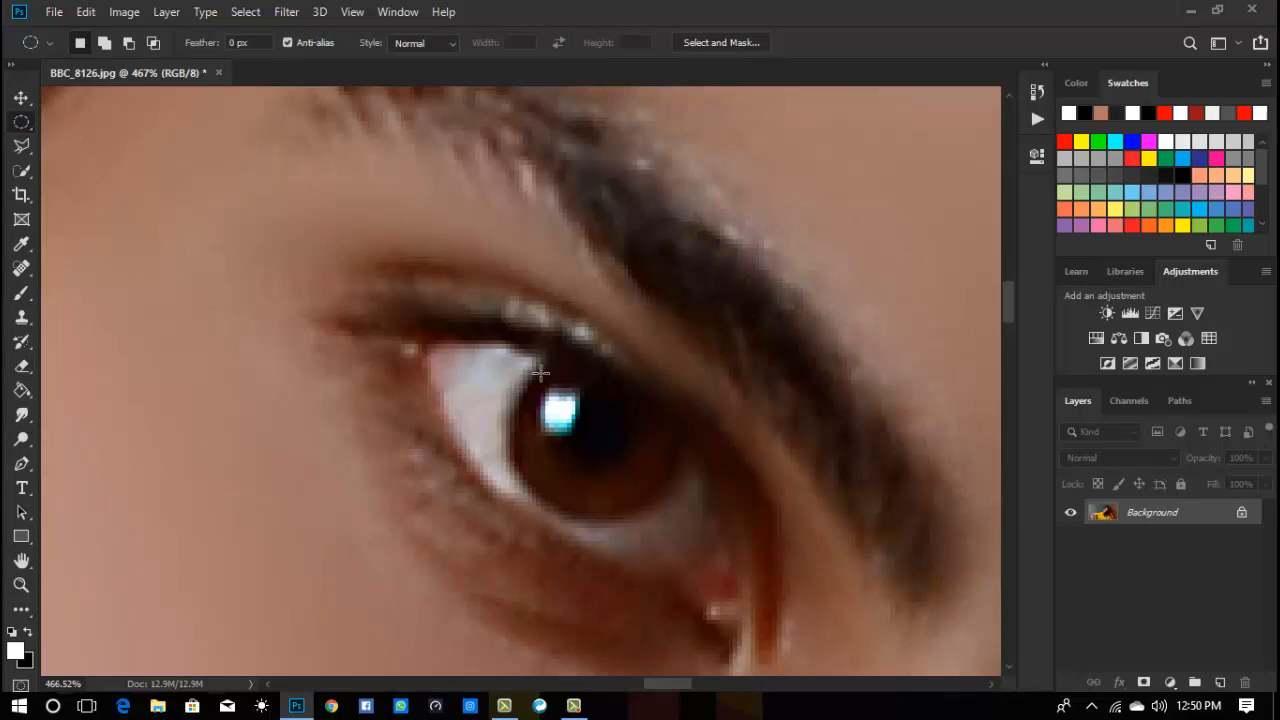
pyautogui.moveTo(529, 355); pyautogui.dragTo(689, 503)
pyautogui.moveTo(648, 438); pyautogui.dragTo(629, 441)
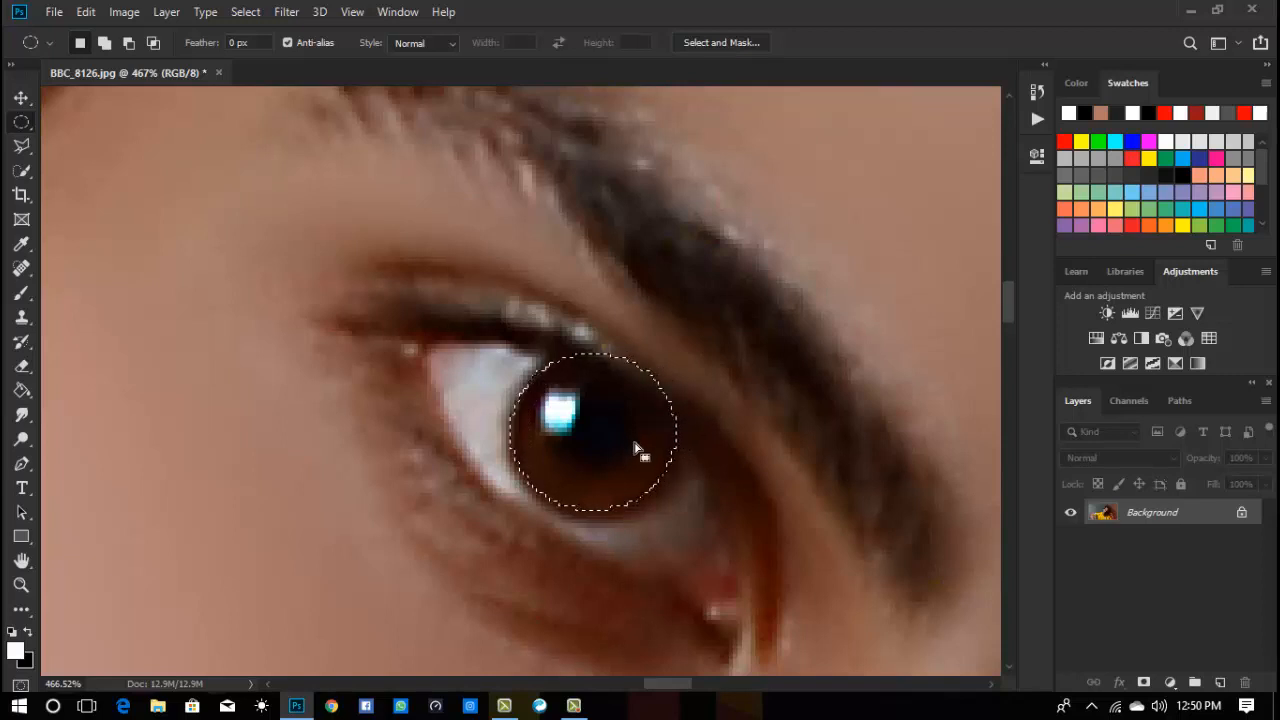
# Subtract the upper-right part of the iris selection with a diagonal Polygonal Lasso outline, keeping the lower-left part.
pyautogui.click(22, 146)
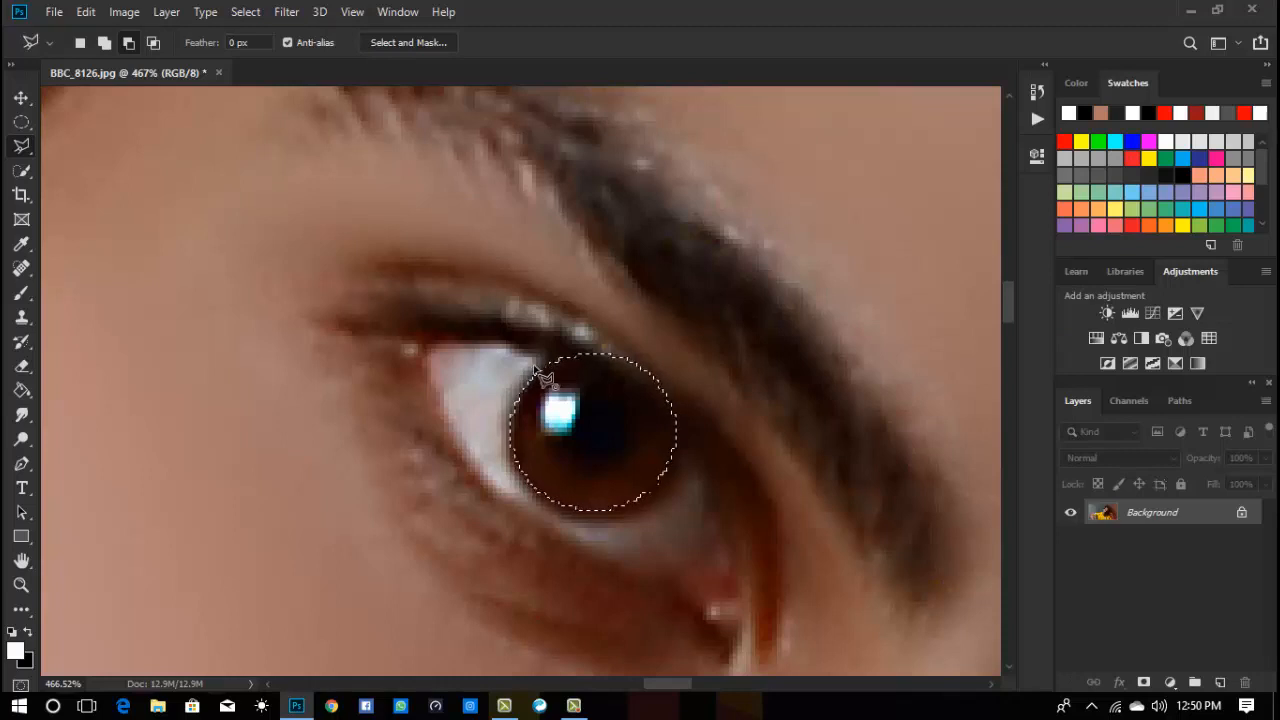
pyautogui.click(537, 369)
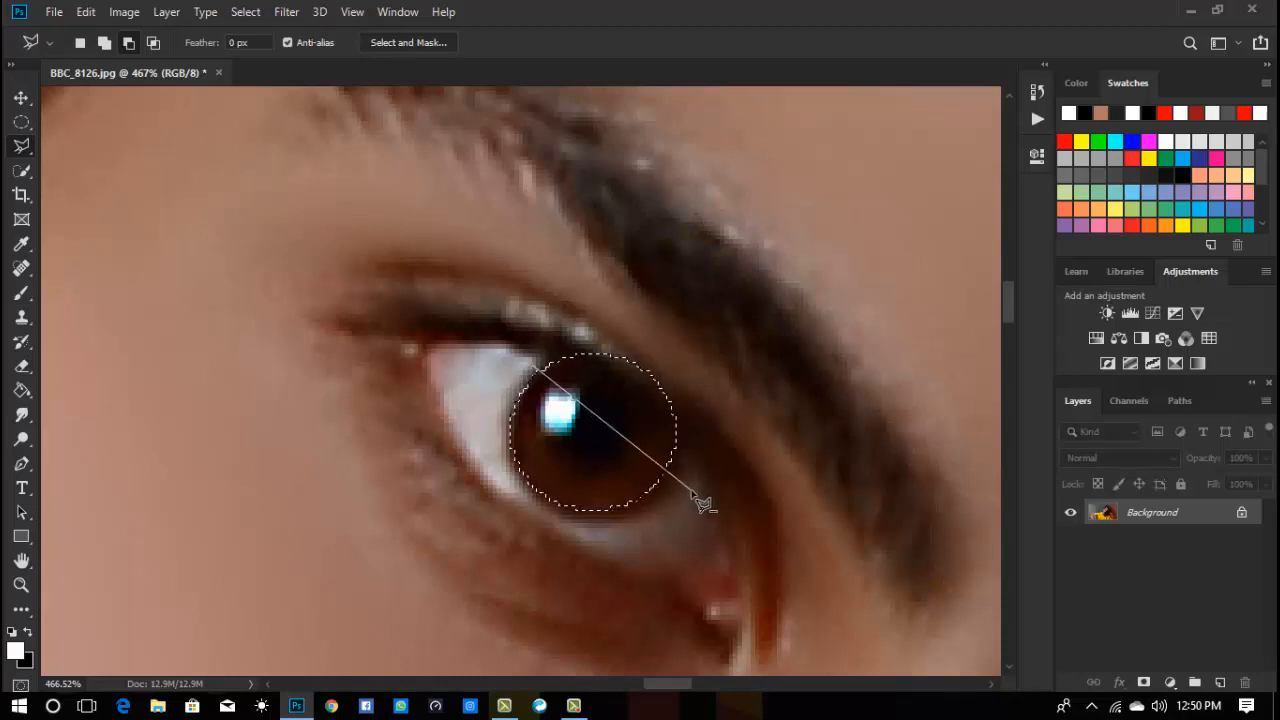
pyautogui.click(692, 490)
pyautogui.click(708, 350)
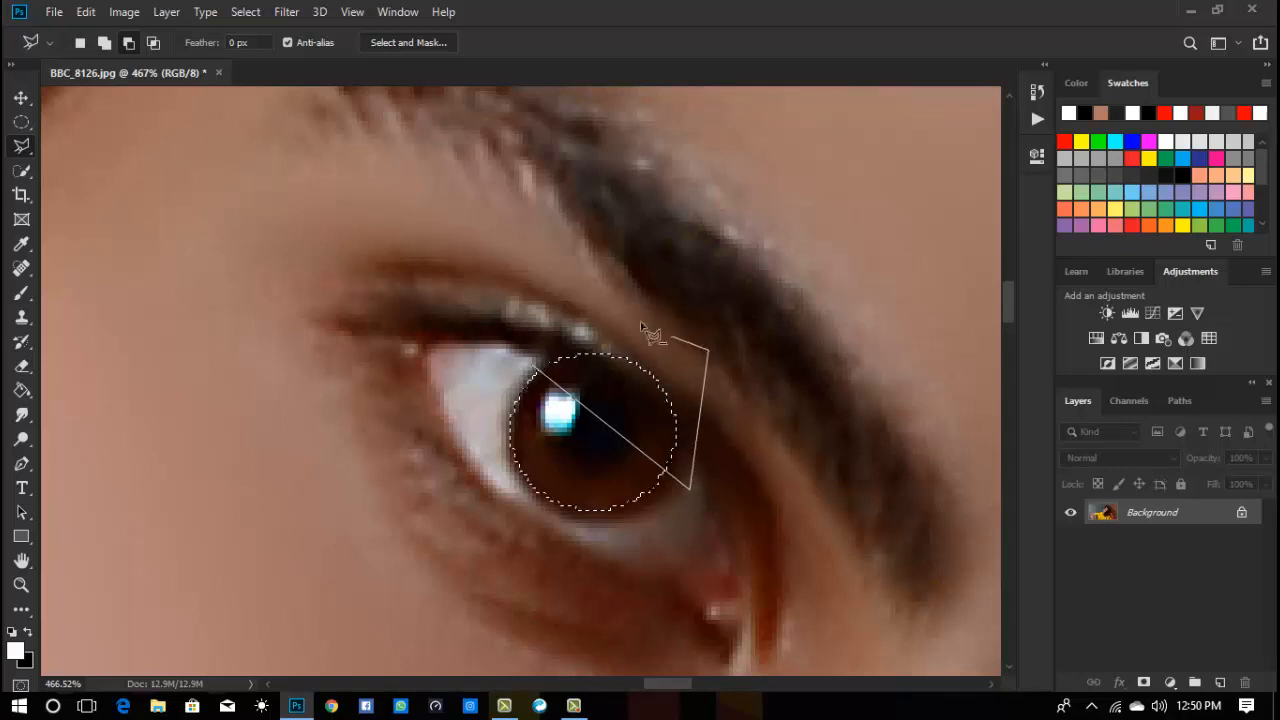
pyautogui.keyDown('alt'); pyautogui.click(540, 367); pyautogui.keyUp('alt')
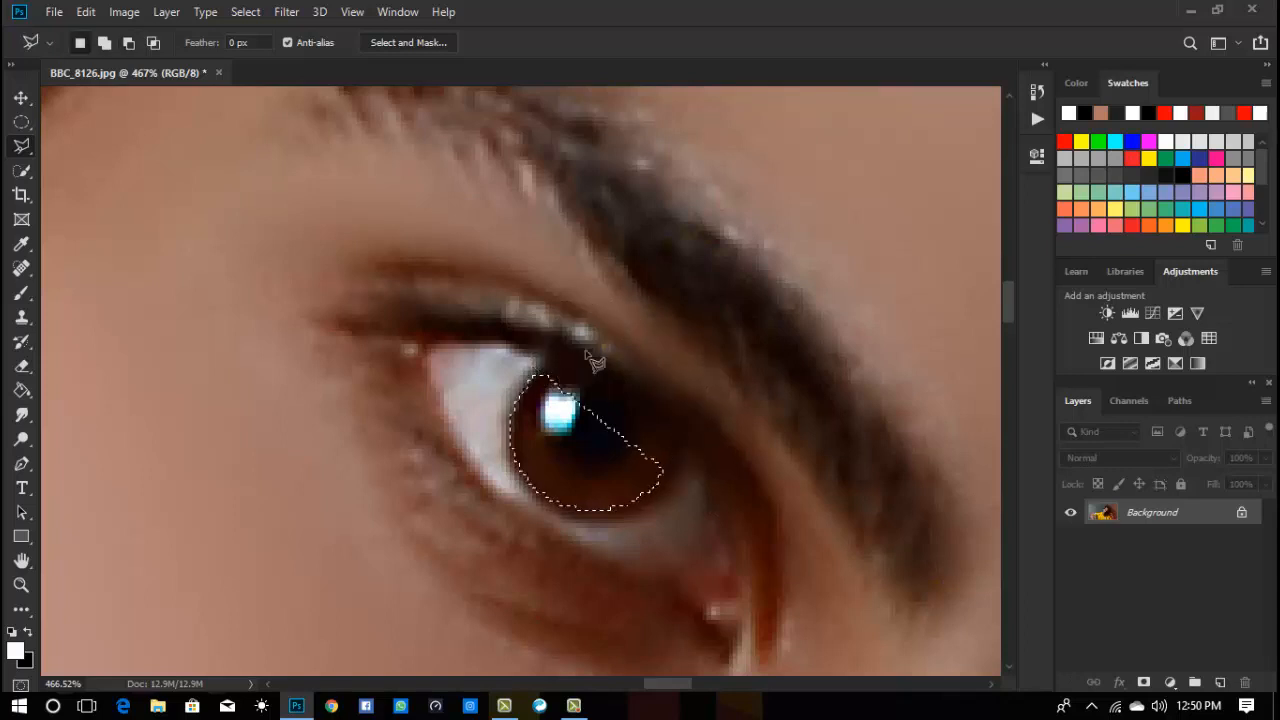
# Subtract an elliptical area over the pupil so a crescent-shaped selection remains along the iris's lower-left side.
pyautogui.click(21, 122)
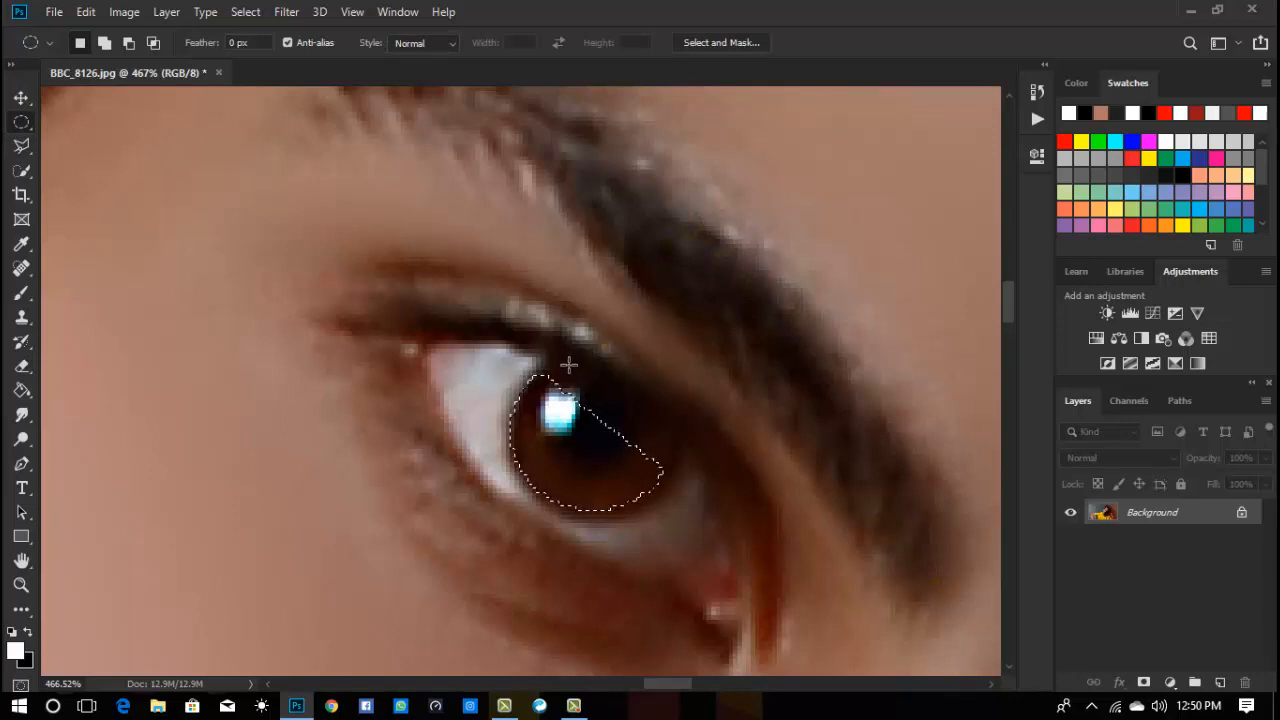
pyautogui.press('alt')
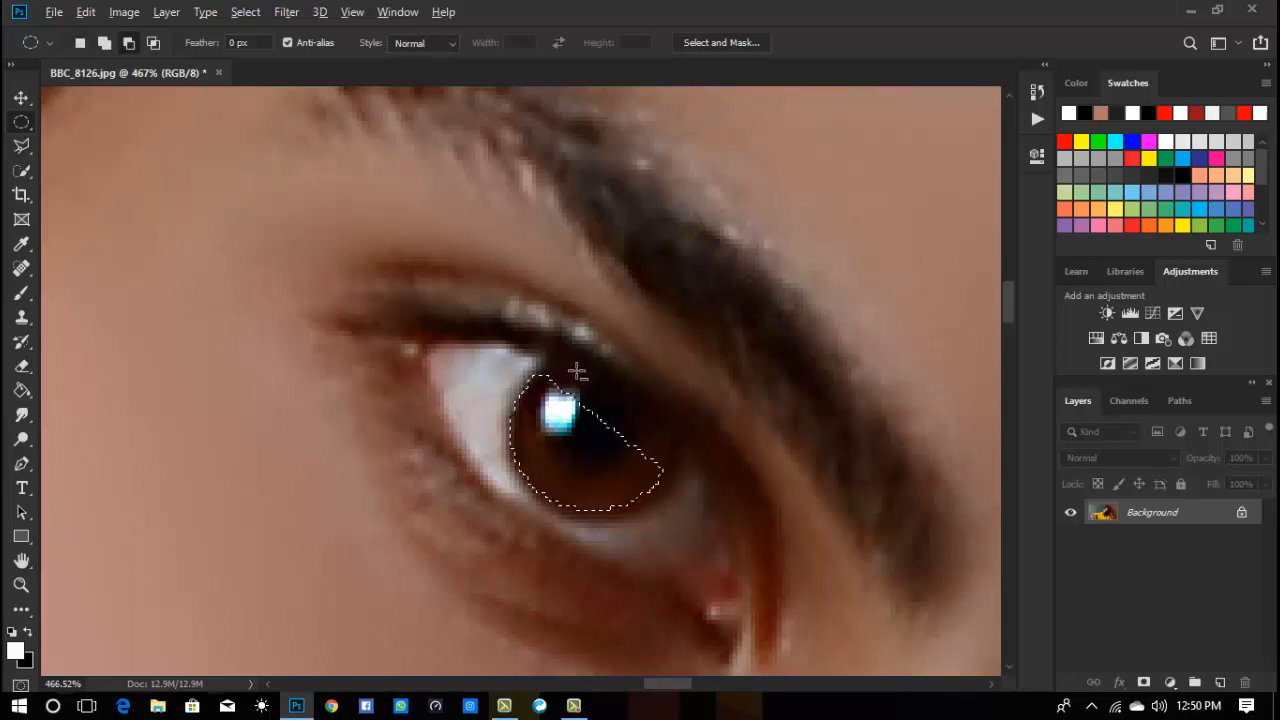
pyautogui.moveTo(570, 368); pyautogui.dragTo(657, 468)
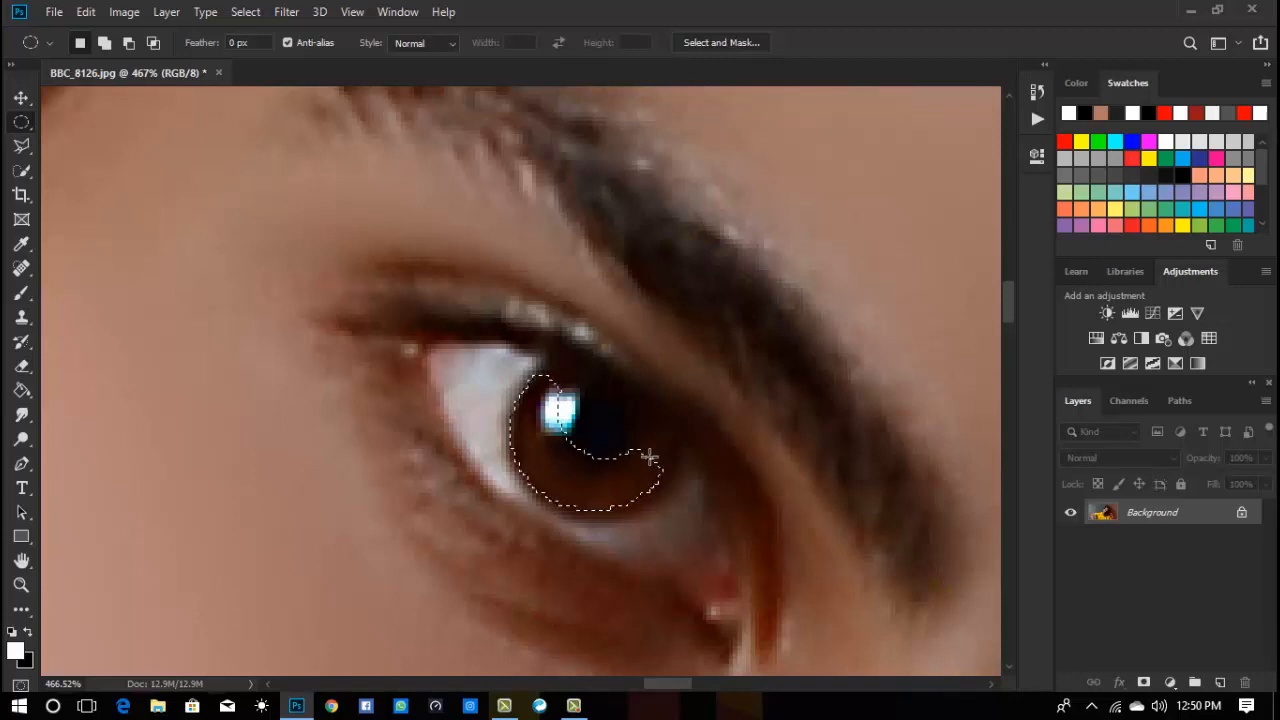
# Add a new layer, brush a white highlight along the inner edge of the crescent selection, and deselect.
pyautogui.scroll(2, 372, 452)
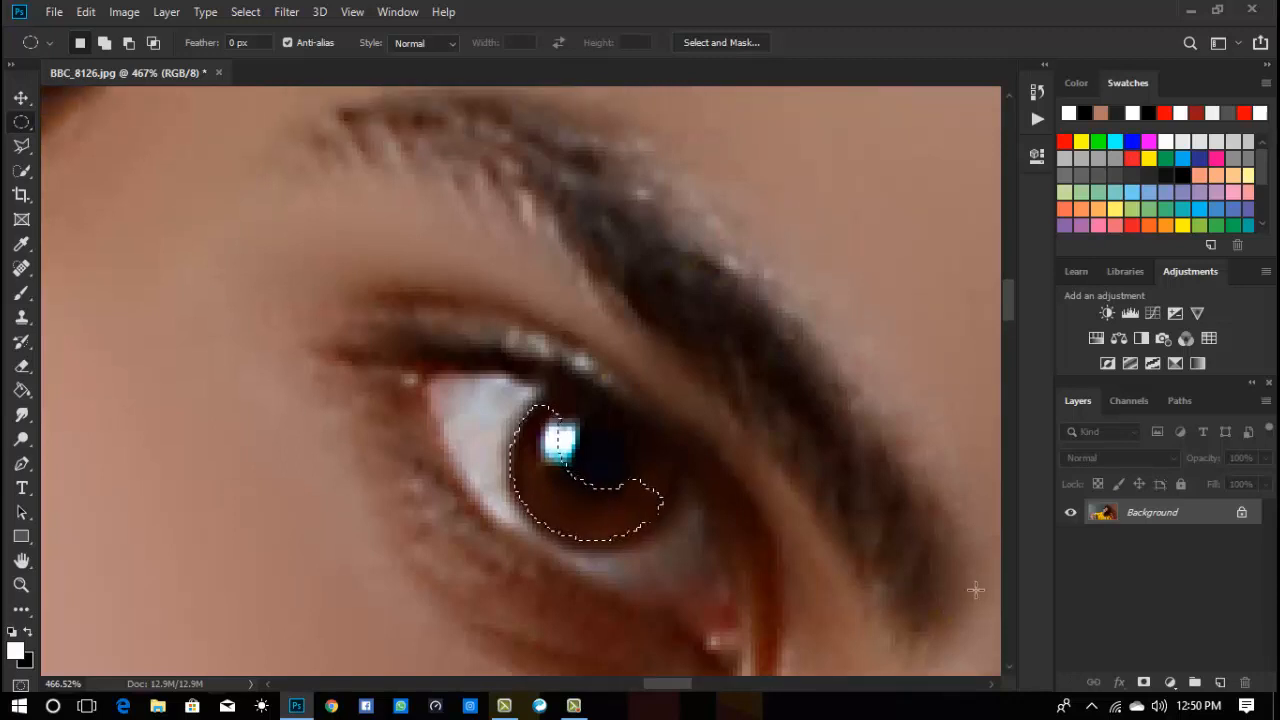
pyautogui.click(1220, 678)
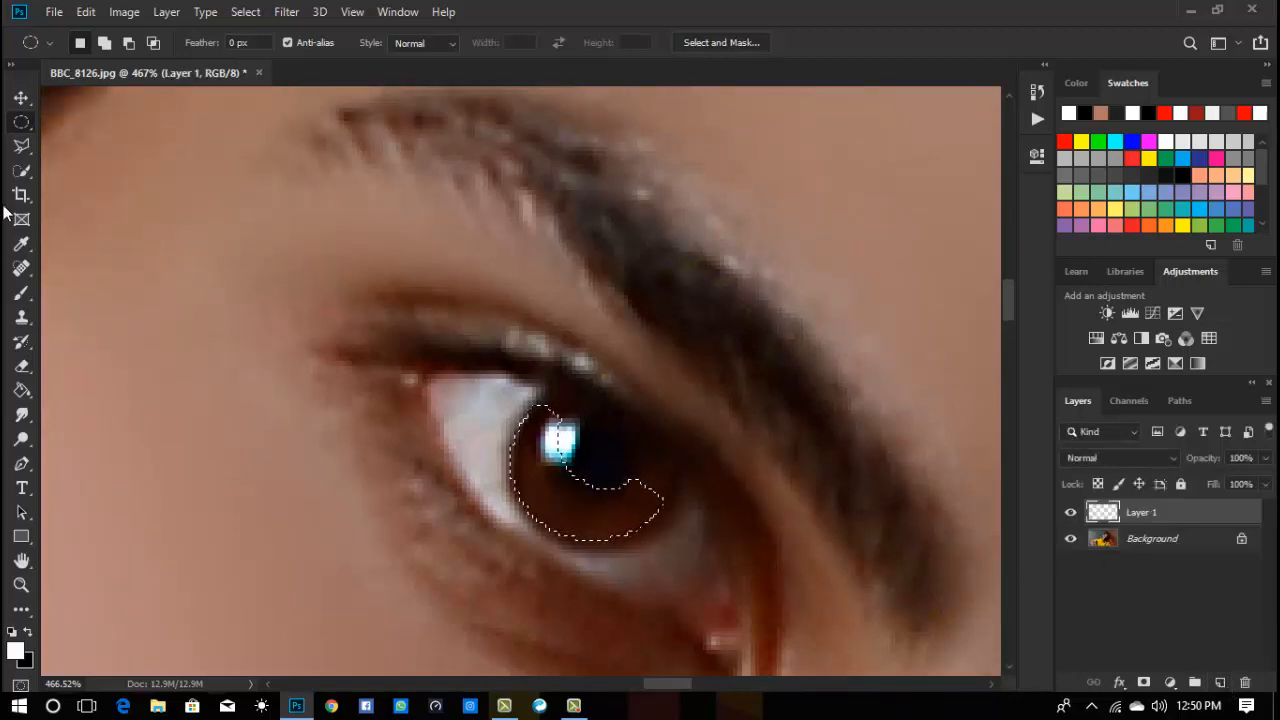
pyautogui.click(18, 300)
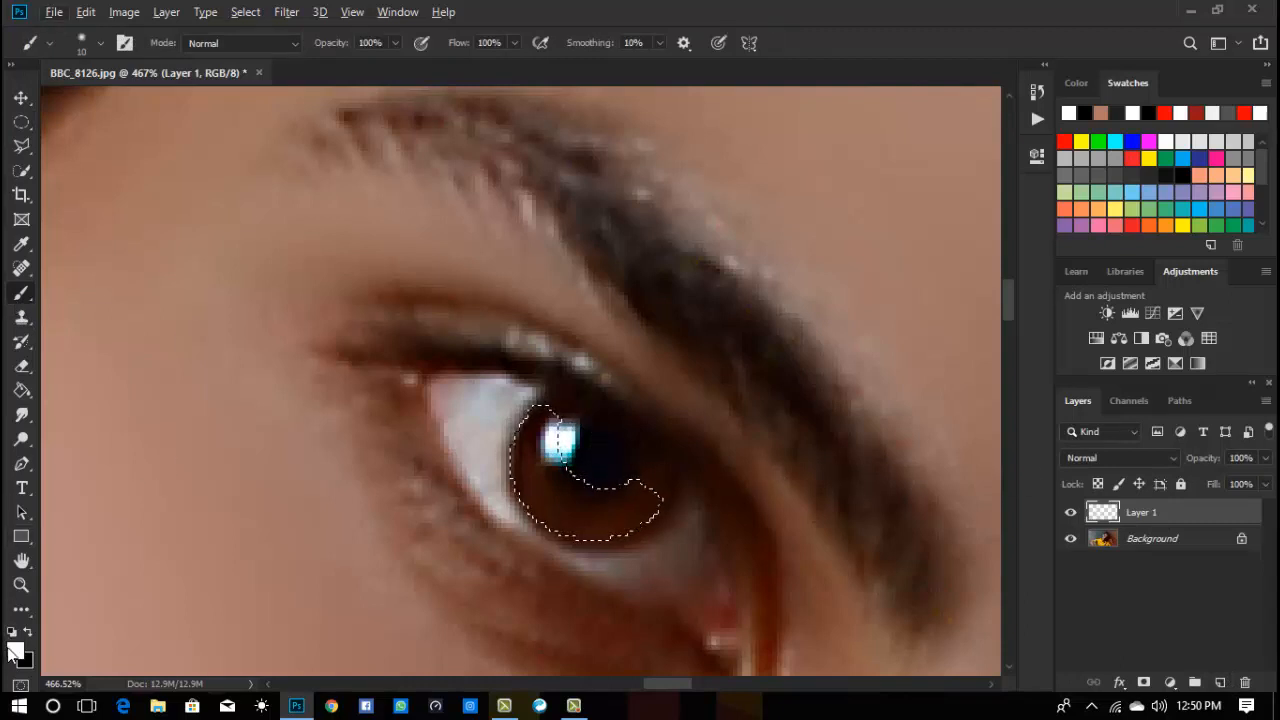
pyautogui.moveTo(557, 437)
pyautogui.mouseDown()
pyautogui.moveTo(571, 434)
pyautogui.moveTo(571, 474)
pyautogui.moveTo(629, 505)
pyautogui.moveTo(655, 482)
pyautogui.moveTo(635, 498)
pyautogui.moveTo(570, 470)
pyautogui.moveTo(593, 432)
pyautogui.mouseUp()
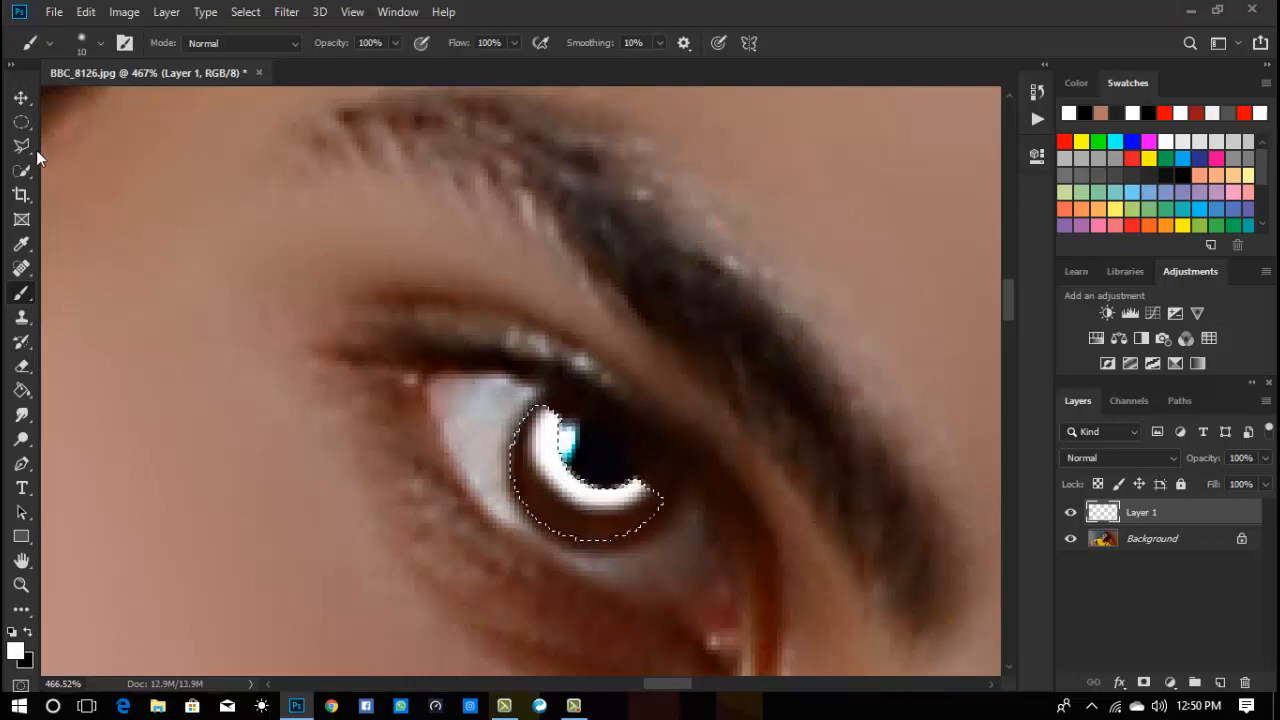
pyautogui.click(21, 121)
pyautogui.hotkey('ctrl', 'd')
pyautogui.scroll(-1, 643, 461)
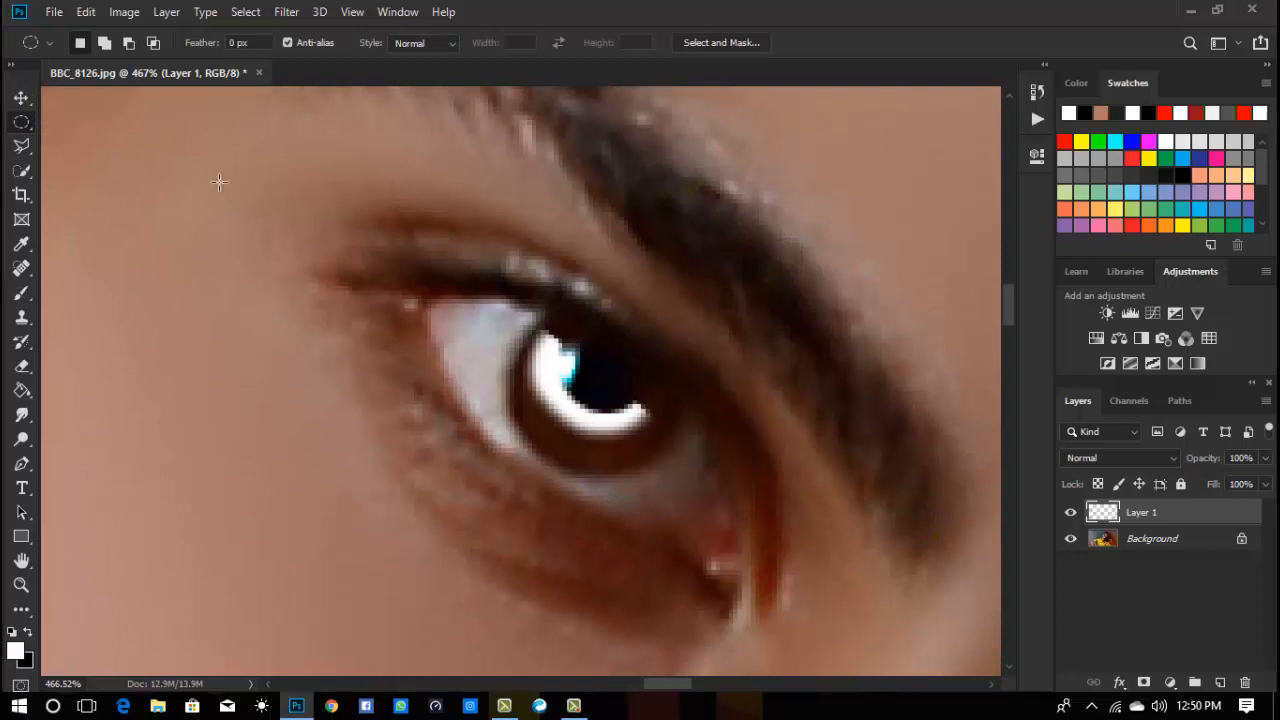
# Move the white crescent highlight slightly down and to the left within the iris.
pyautogui.click(21, 584)
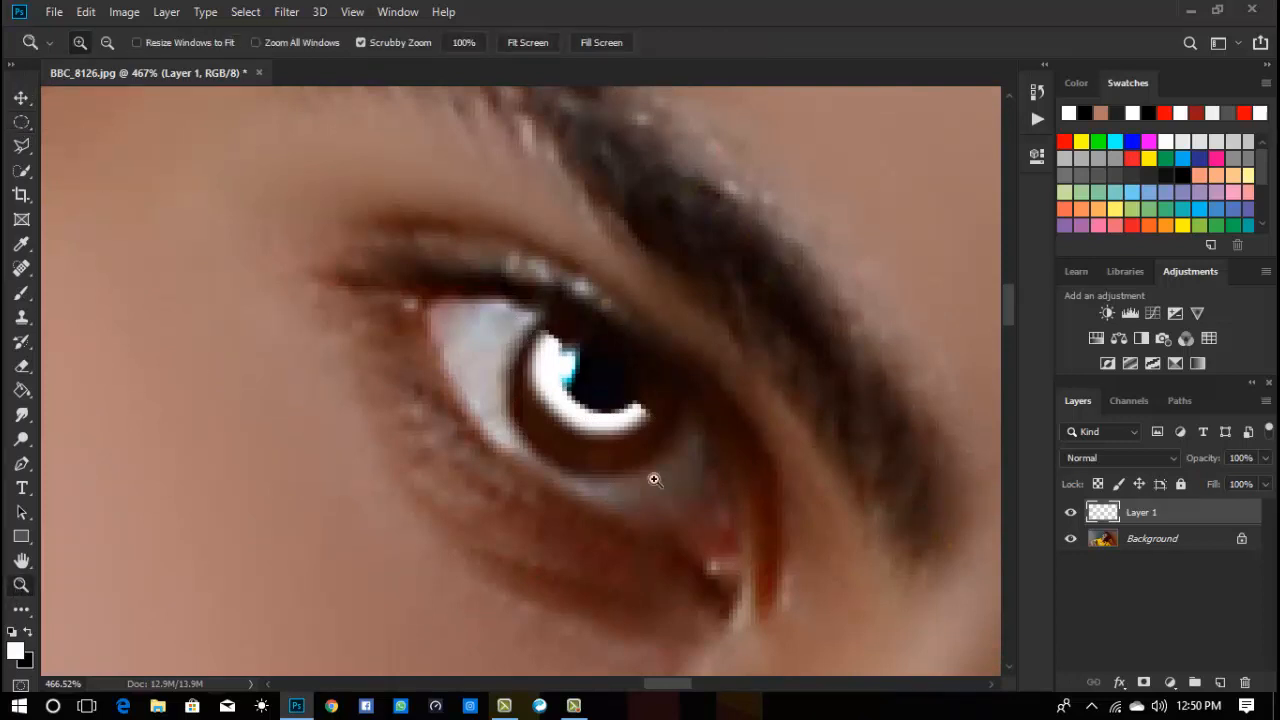
pyautogui.click(21, 97)
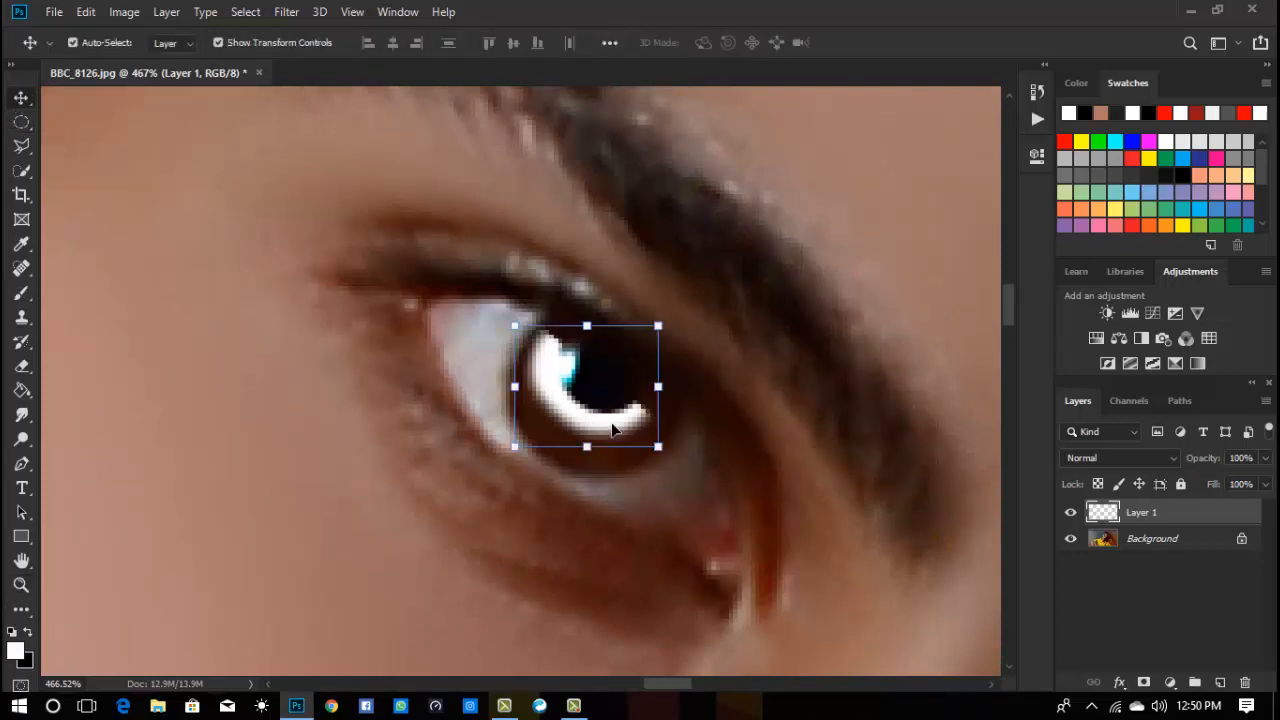
pyautogui.moveTo(614, 430); pyautogui.dragTo(605, 444)
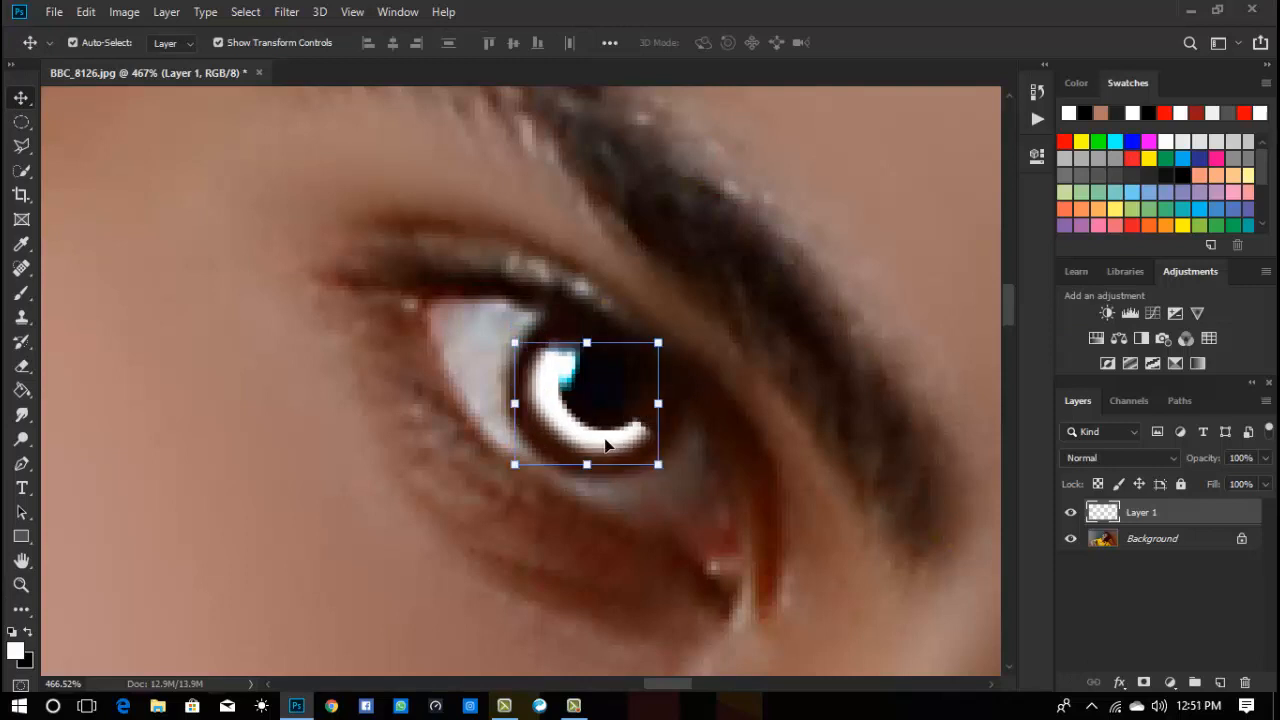
pyautogui.press('Left')
pyautogui.press('Left')
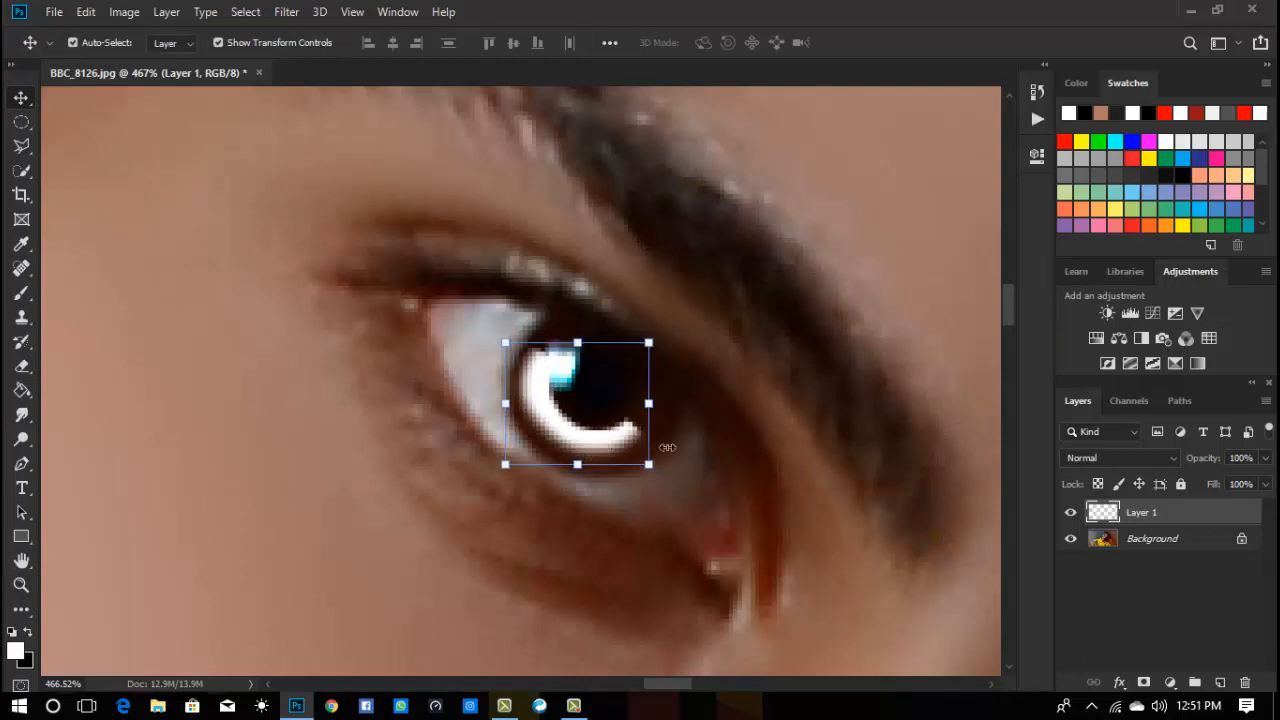
# Copy the crescent highlight onto the iris of the shadowed eye and scale the copy to about 93%.
pyautogui.click(21, 587)
pyautogui.scroll(-3, 603, 563)
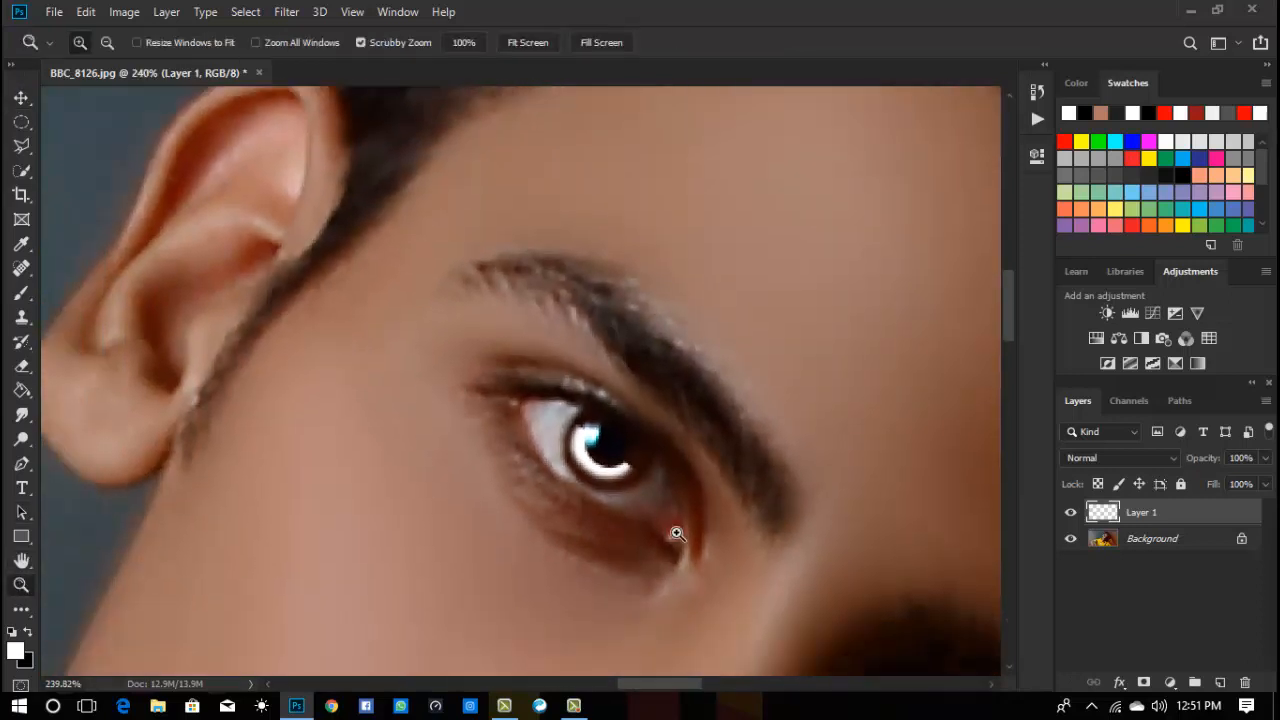
pyautogui.scroll(-3, 674, 531)
pyautogui.moveTo(803, 510); pyautogui.dragTo(646, 441)
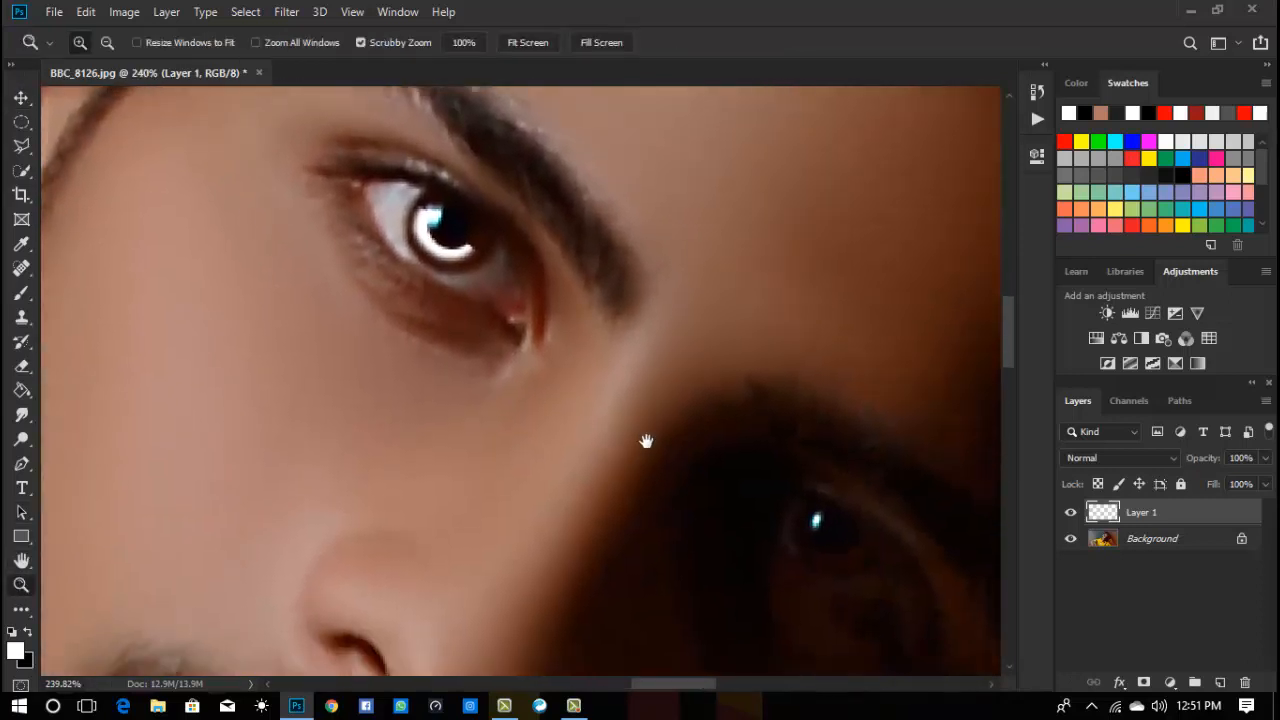
pyautogui.click(21, 99)
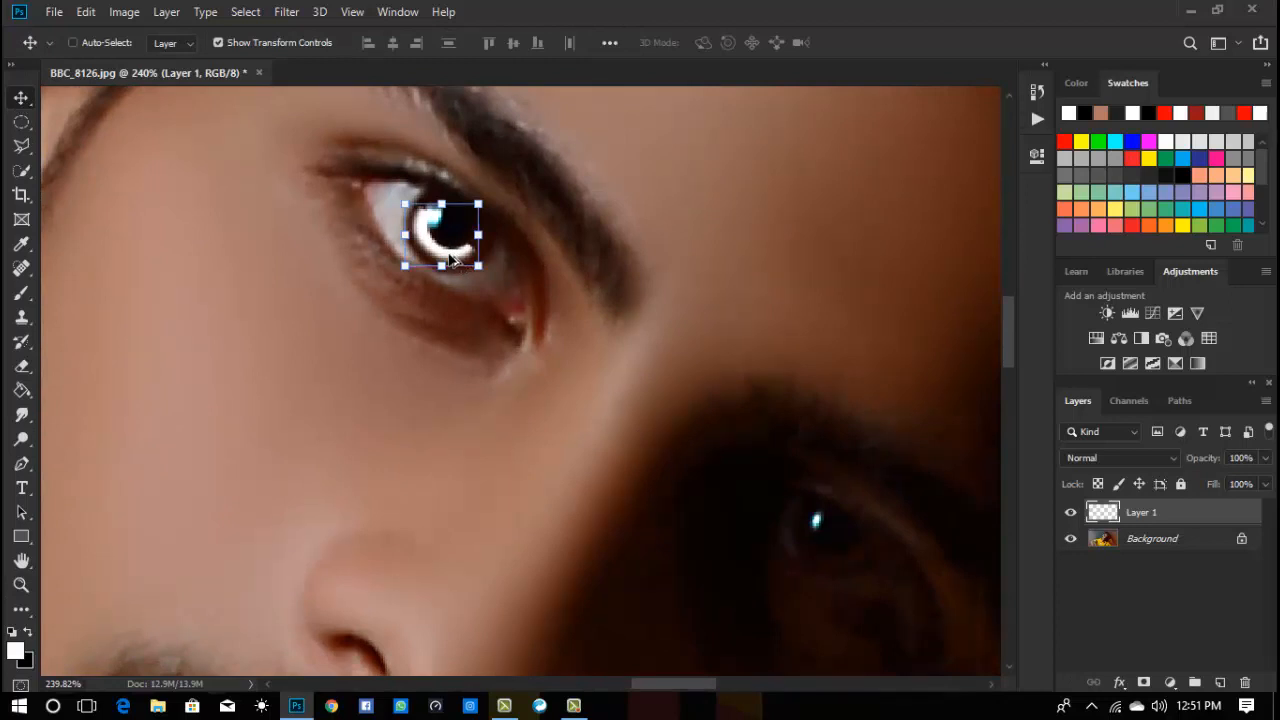
pyautogui.moveTo(452, 258); pyautogui.dragTo(883, 550)
pyautogui.press('Right')
pyautogui.press('Down')
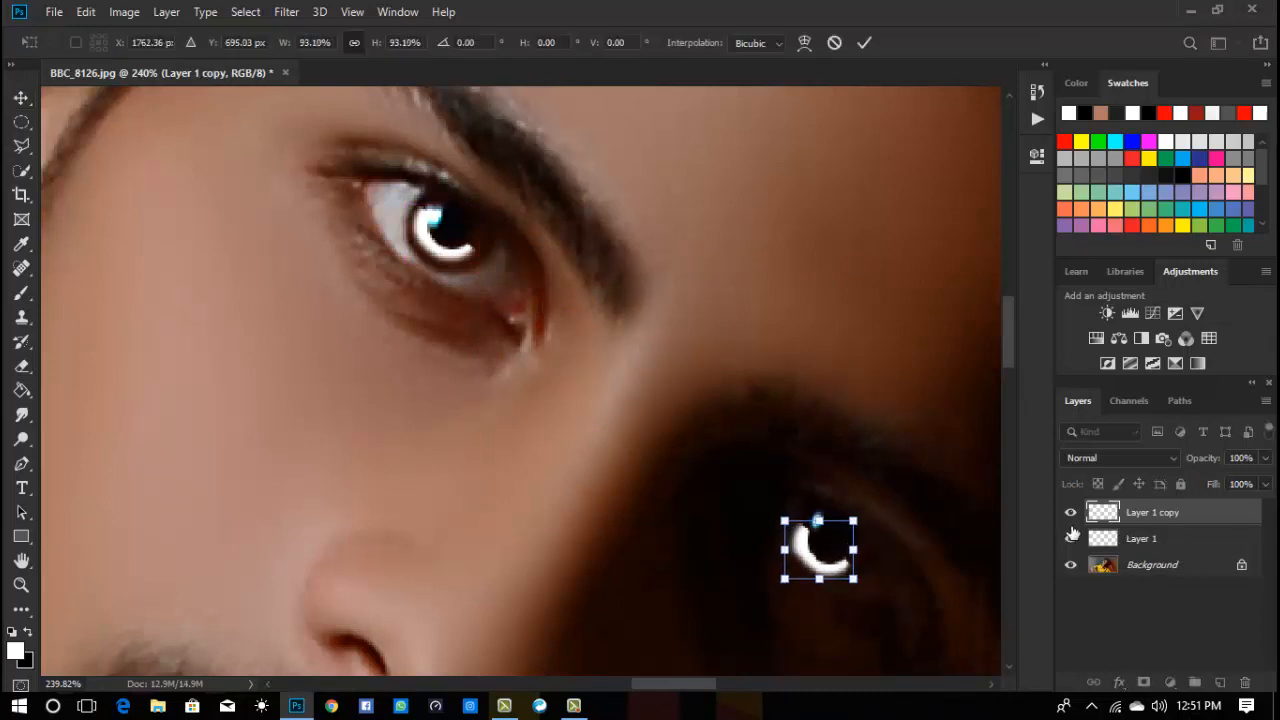
pyautogui.press('Return')
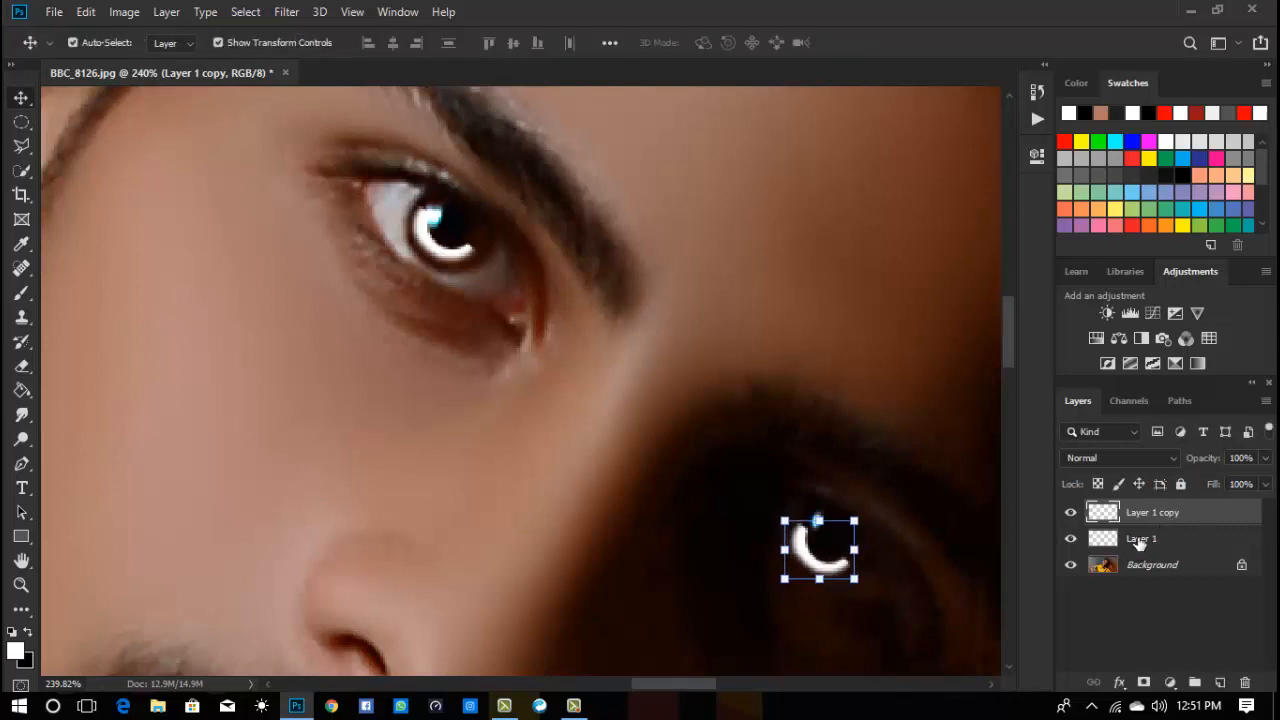
pyautogui.rightClick(1139, 512)
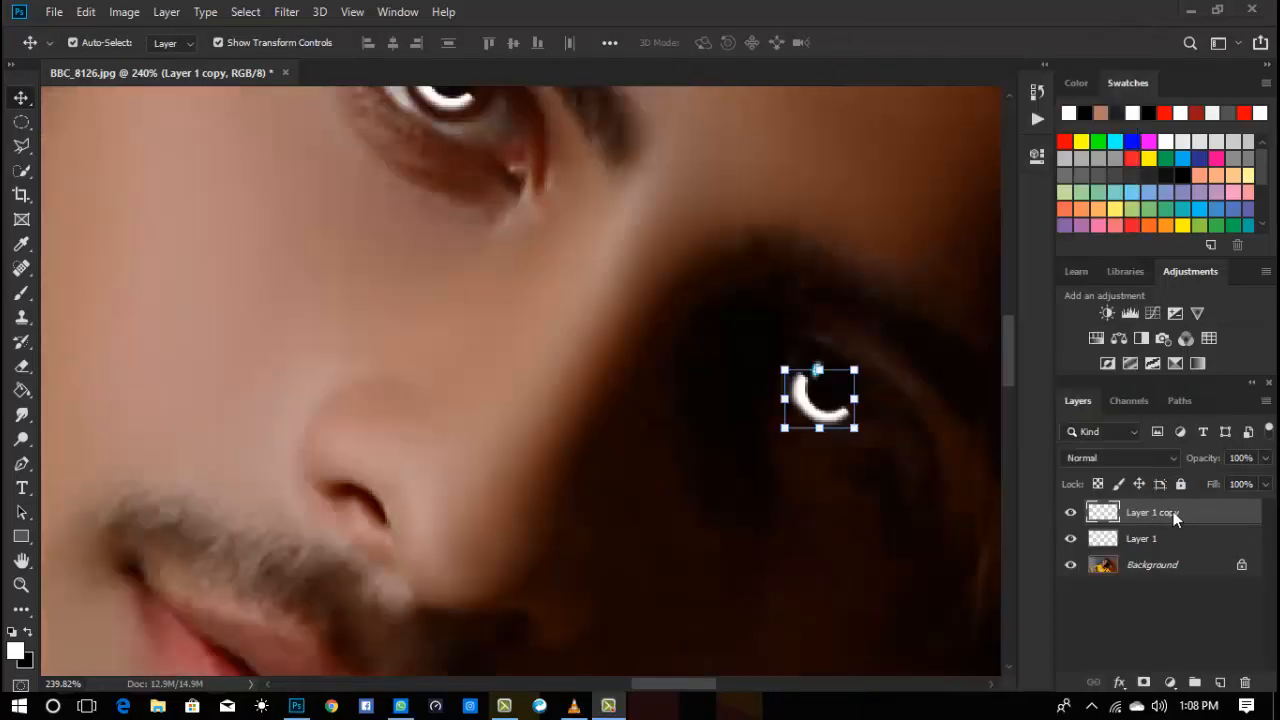
pyautogui.rightClick(1101, 514)
pyautogui.click(1103, 540)
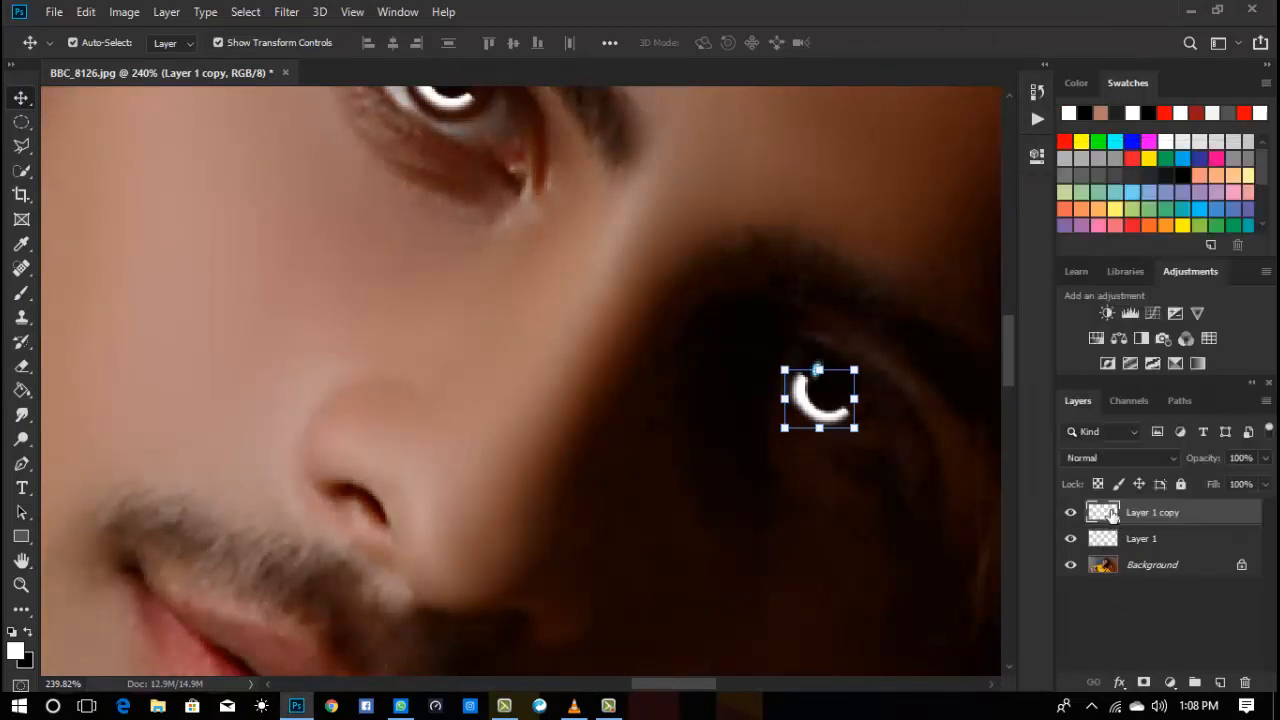
pyautogui.rightClick(1103, 519)
pyautogui.click(1114, 549)
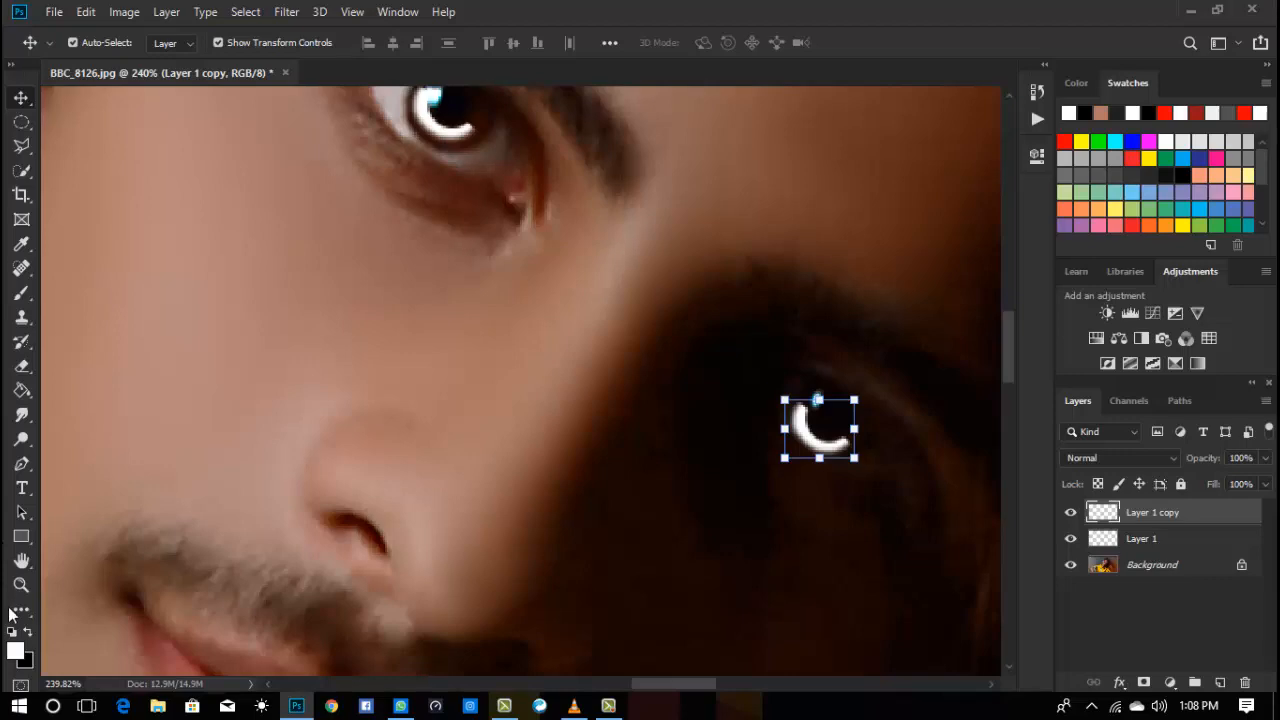
# Merge the copied crescent highlight layer down into Layer 1.
pyautogui.click(21, 585)
pyautogui.rightClick(728, 447)
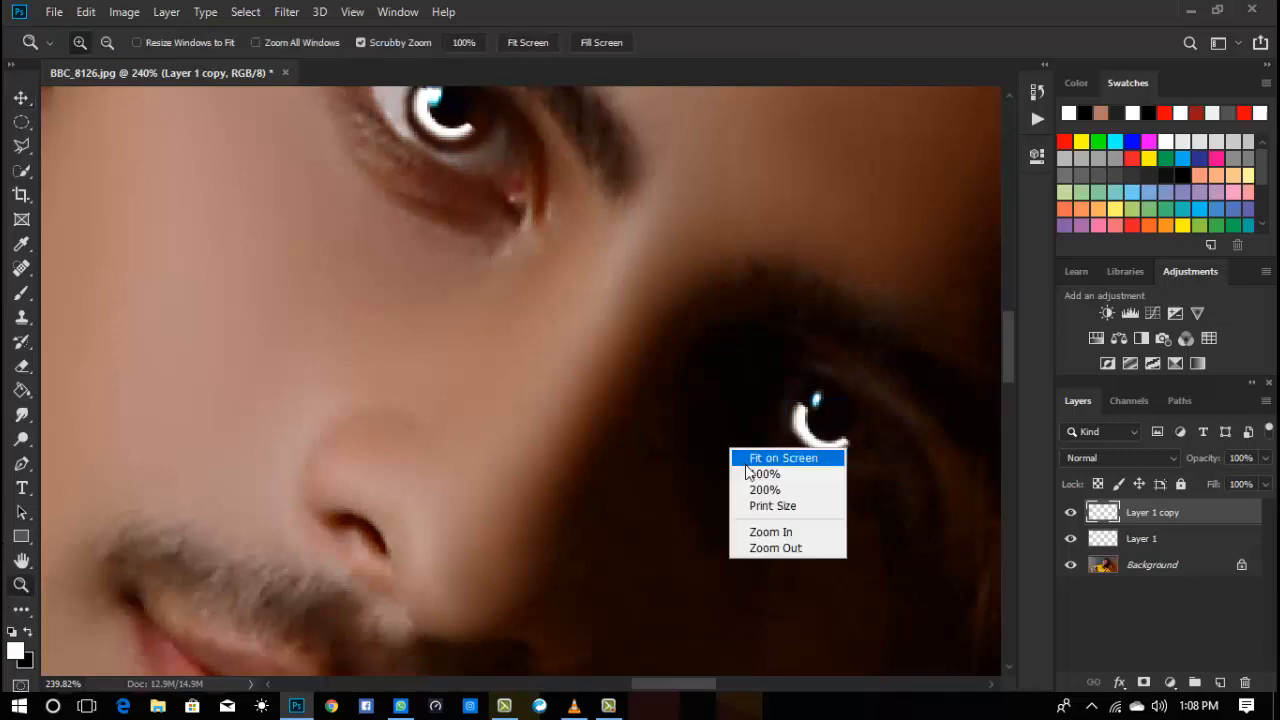
pyautogui.click(765, 474)
pyautogui.moveTo(651, 408); pyautogui.dragTo(689, 494)
pyautogui.click(1112, 545)
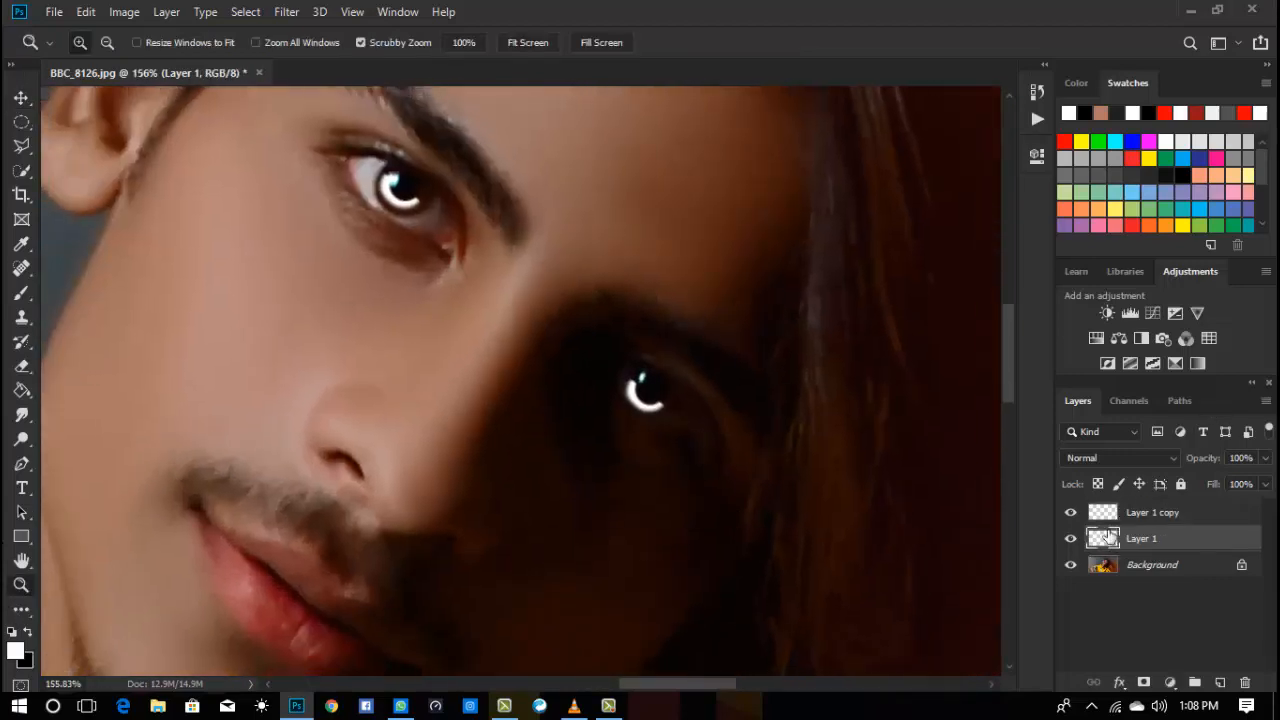
pyautogui.click(1104, 518)
pyautogui.rightClick(1104, 518)
pyautogui.click(1132, 535)
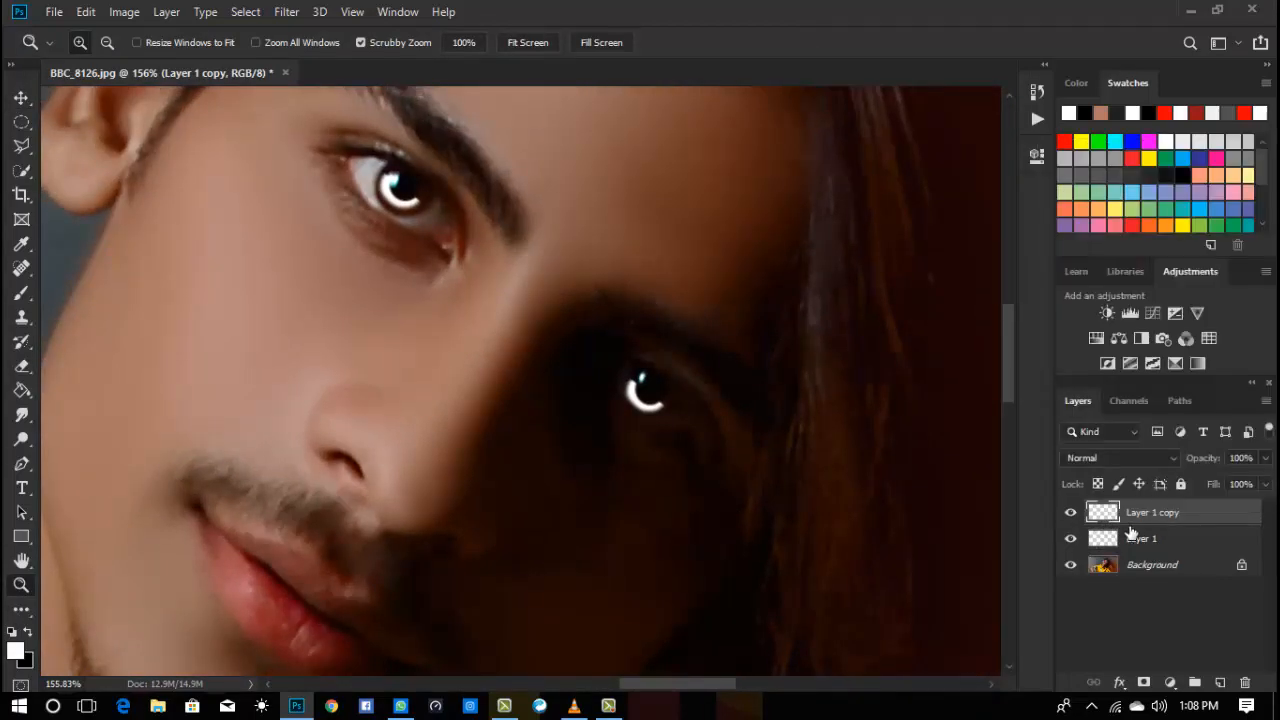
pyautogui.rightClick(1161, 512)
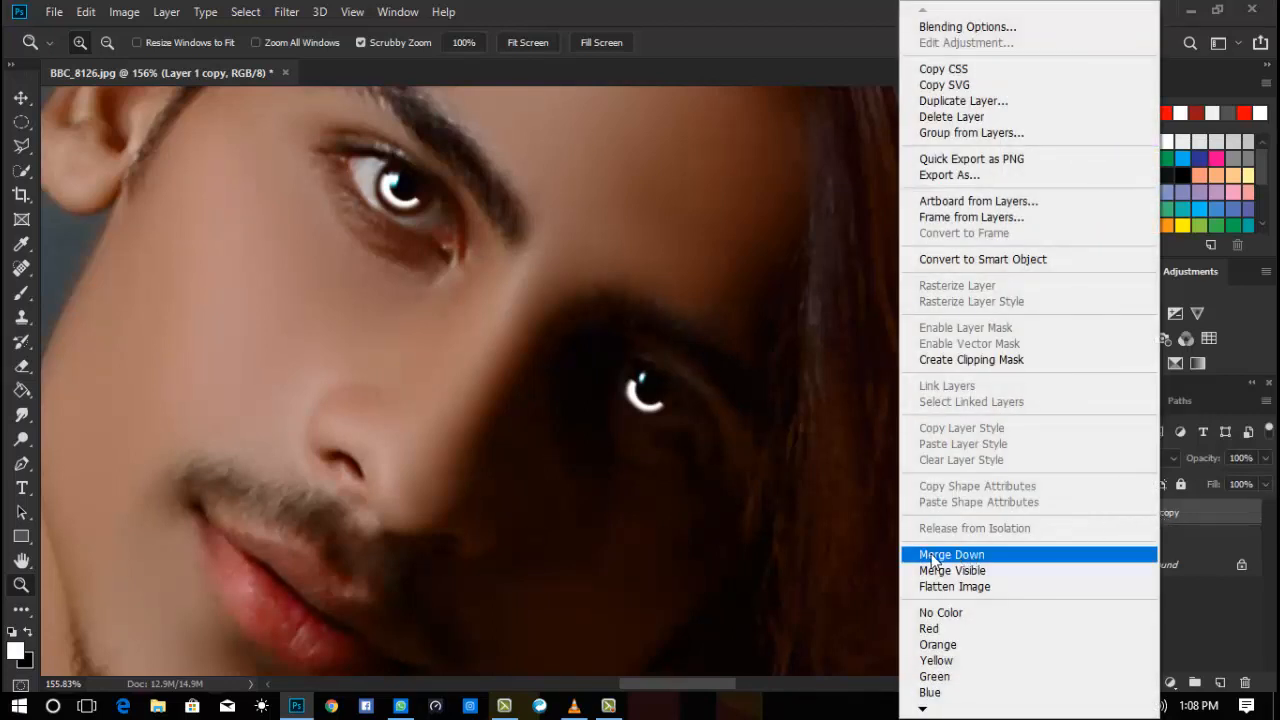
pyautogui.click(932, 556)
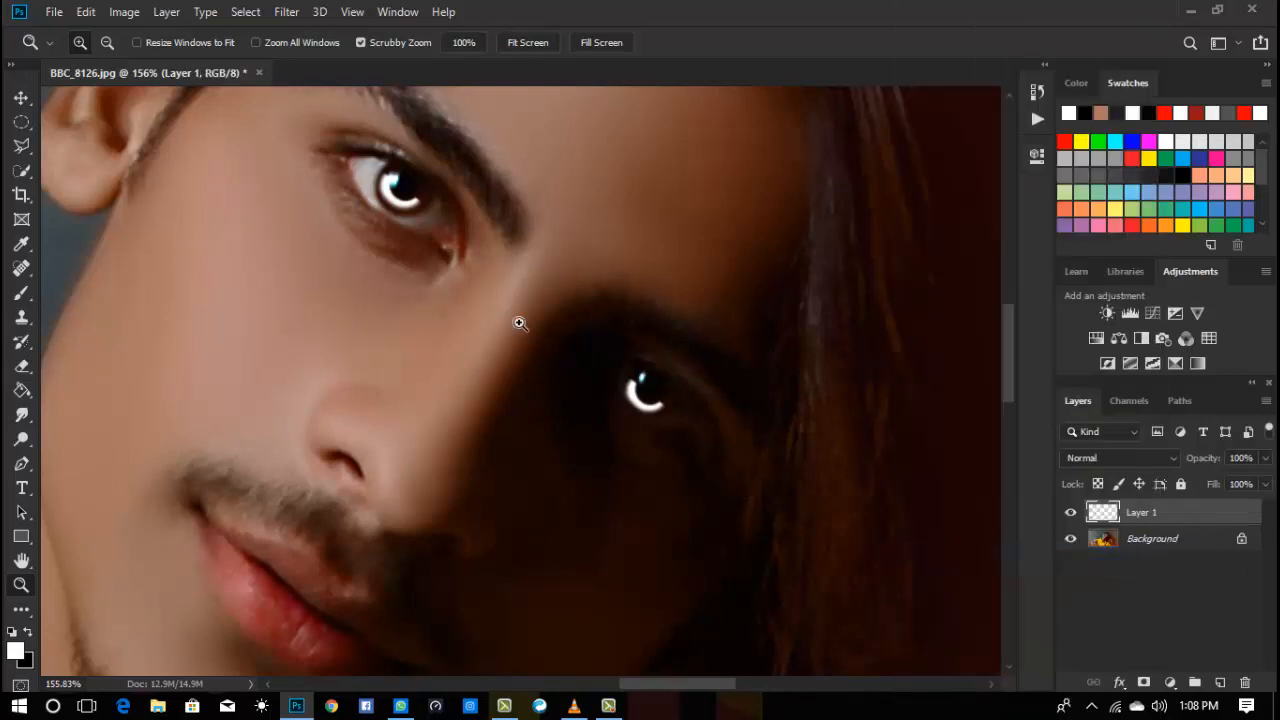
# Try the Soft Light blend mode on the merged highlight layer and set it back to Normal.
pyautogui.click(1109, 459)
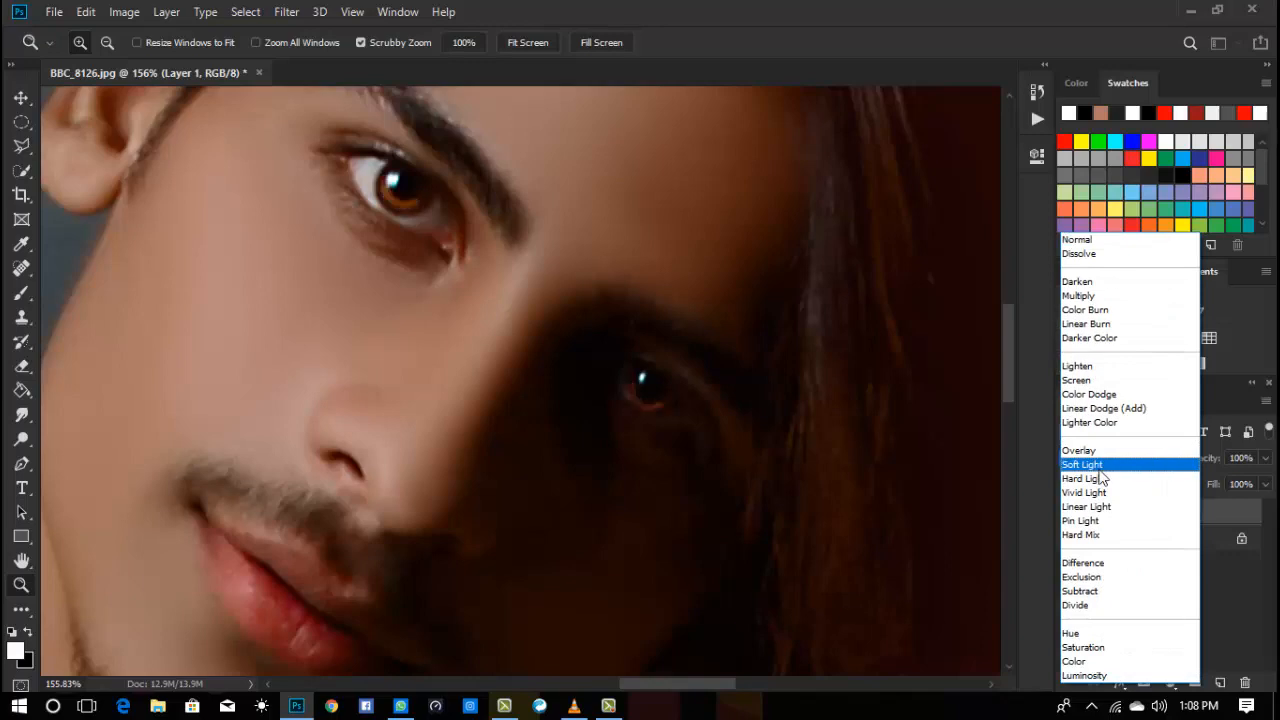
pyautogui.click(1092, 477)
pyautogui.hotkey('ctrl', '0')
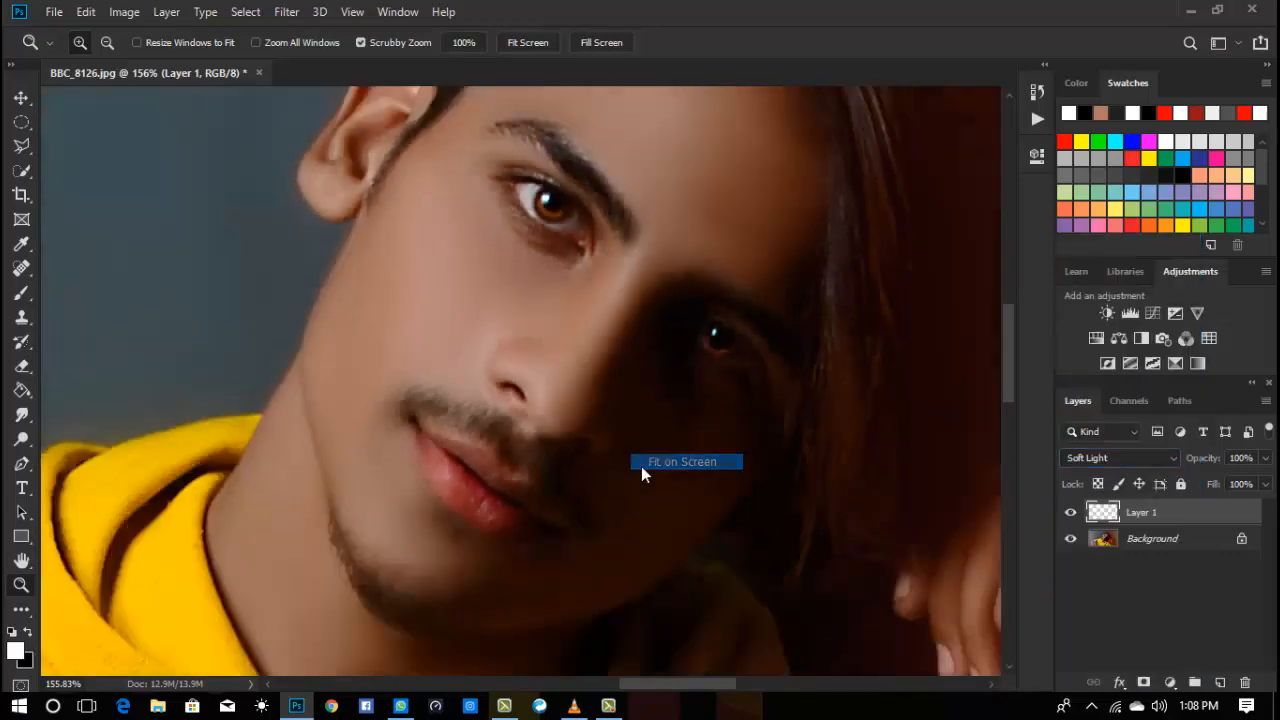
pyautogui.moveTo(645, 356); pyautogui.dragTo(766, 469)
pyautogui.click(1128, 458)
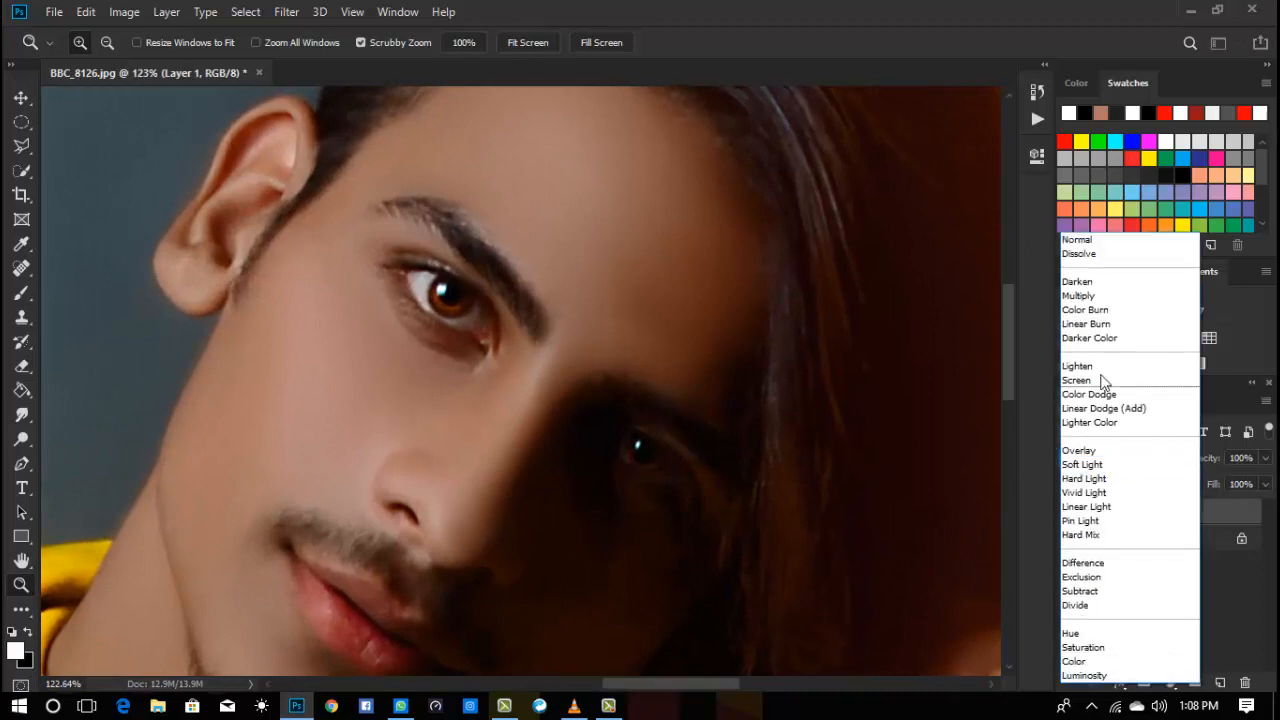
pyautogui.click(1073, 240)
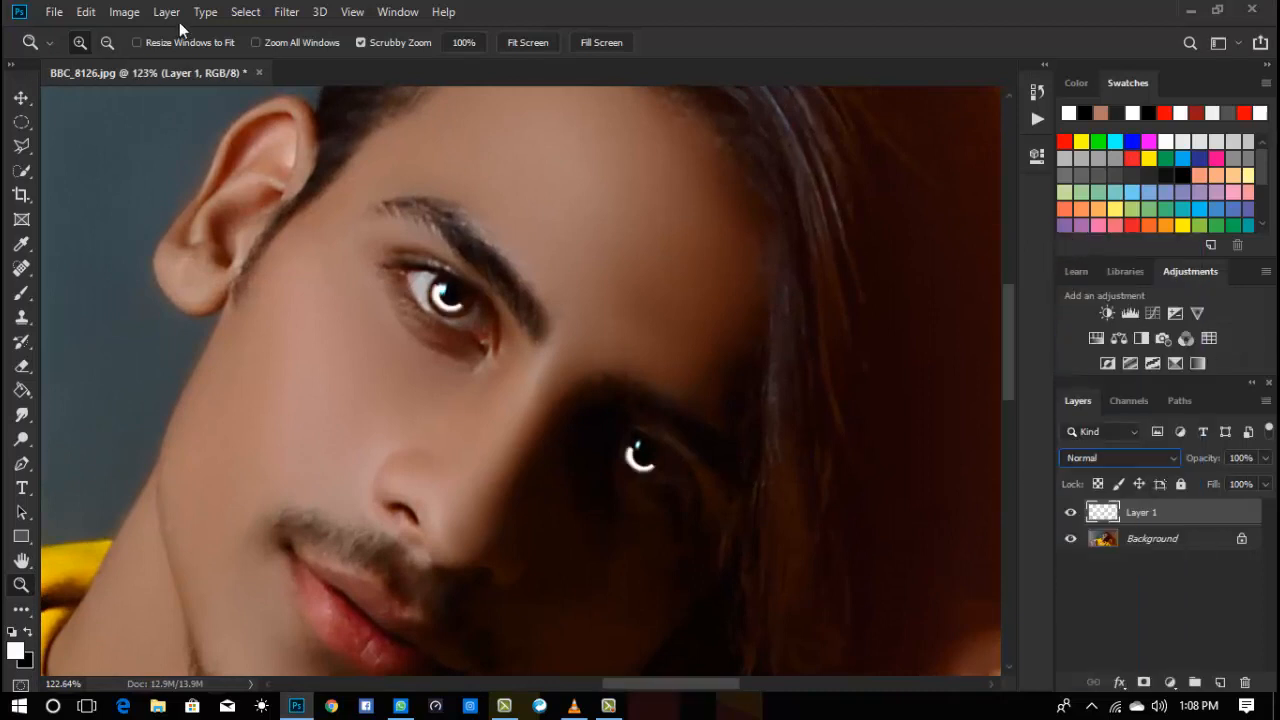
# Apply a Gaussian Blur with a radius of about 2.2 pixels to the crescent highlights on Layer 1.
pyautogui.click(288, 12)
pyautogui.moveTo(314, 224)
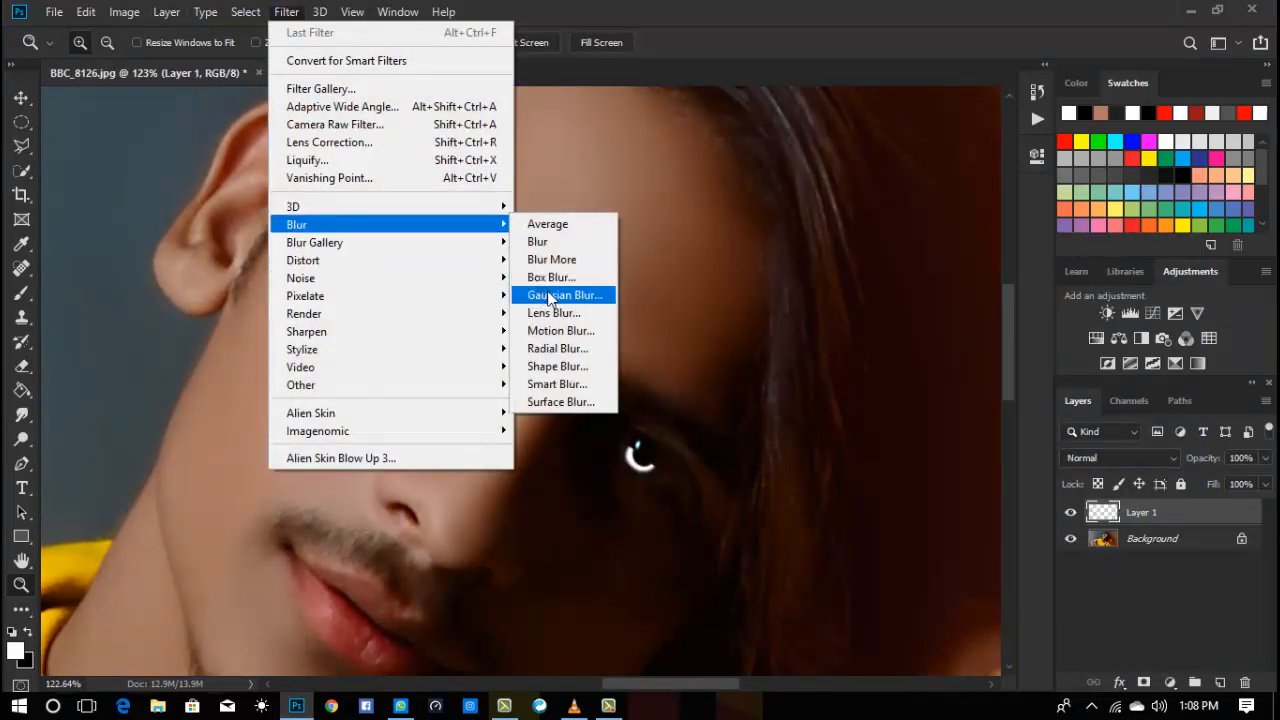
pyautogui.click(550, 294)
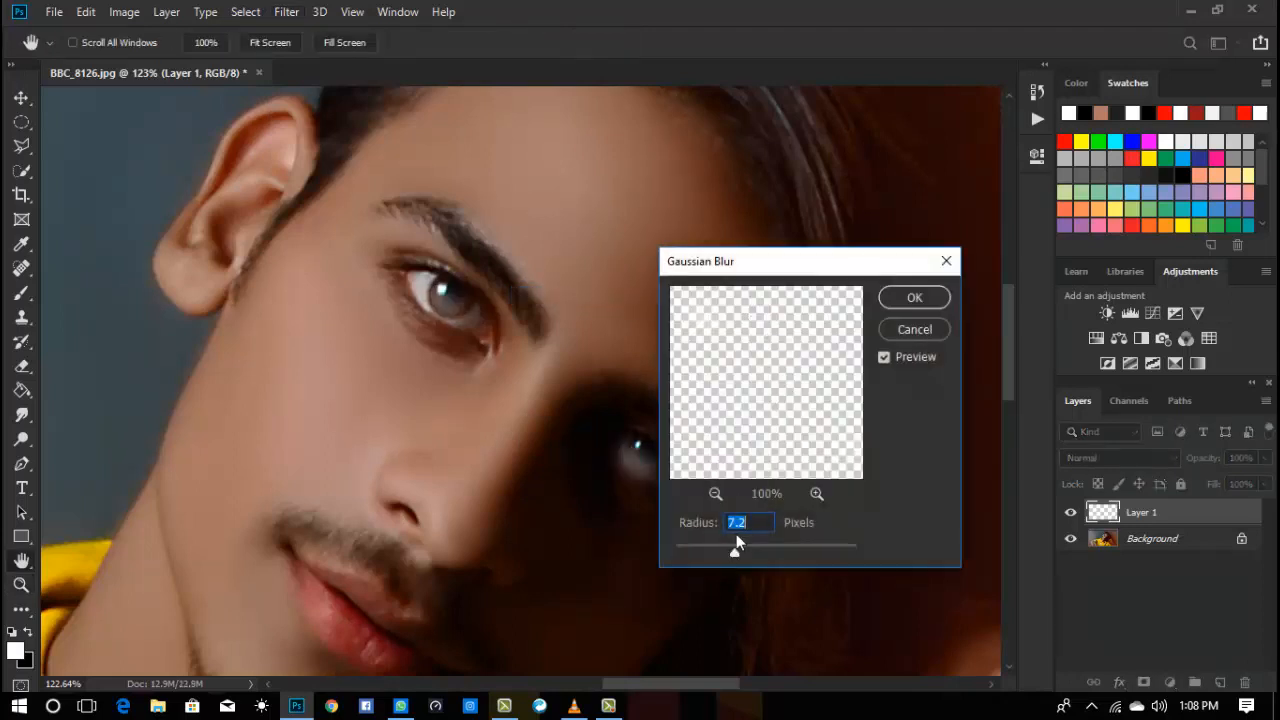
pyautogui.moveTo(719, 543); pyautogui.dragTo(696, 552)
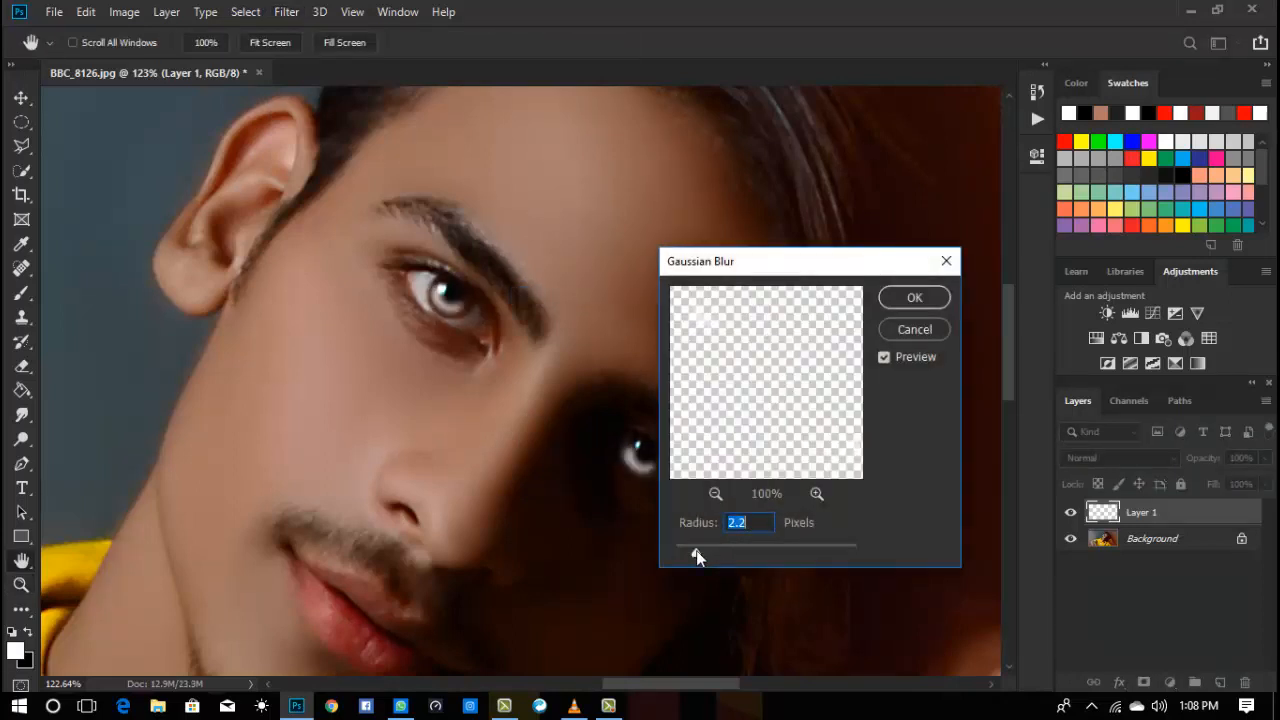
pyautogui.click(930, 300)
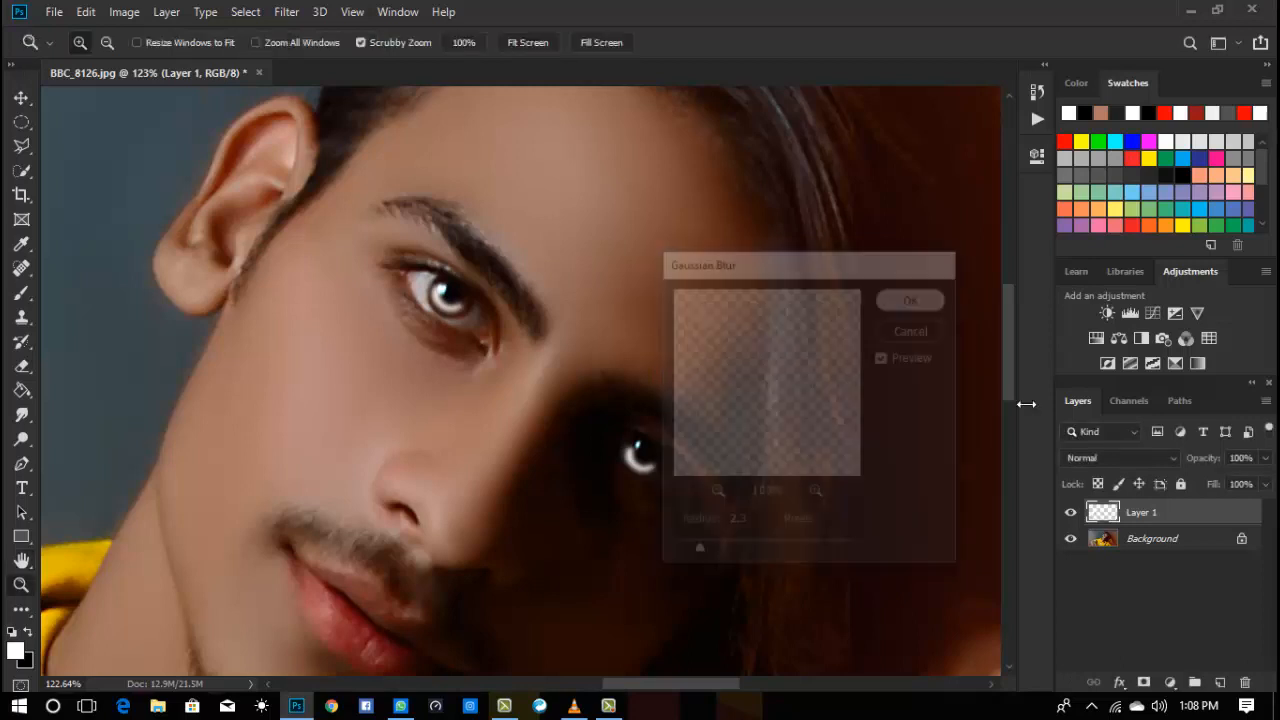
# Lower the fill of the highlight layer to 43% and check the eyes in the whole portrait.
pyautogui.click(1265, 460)
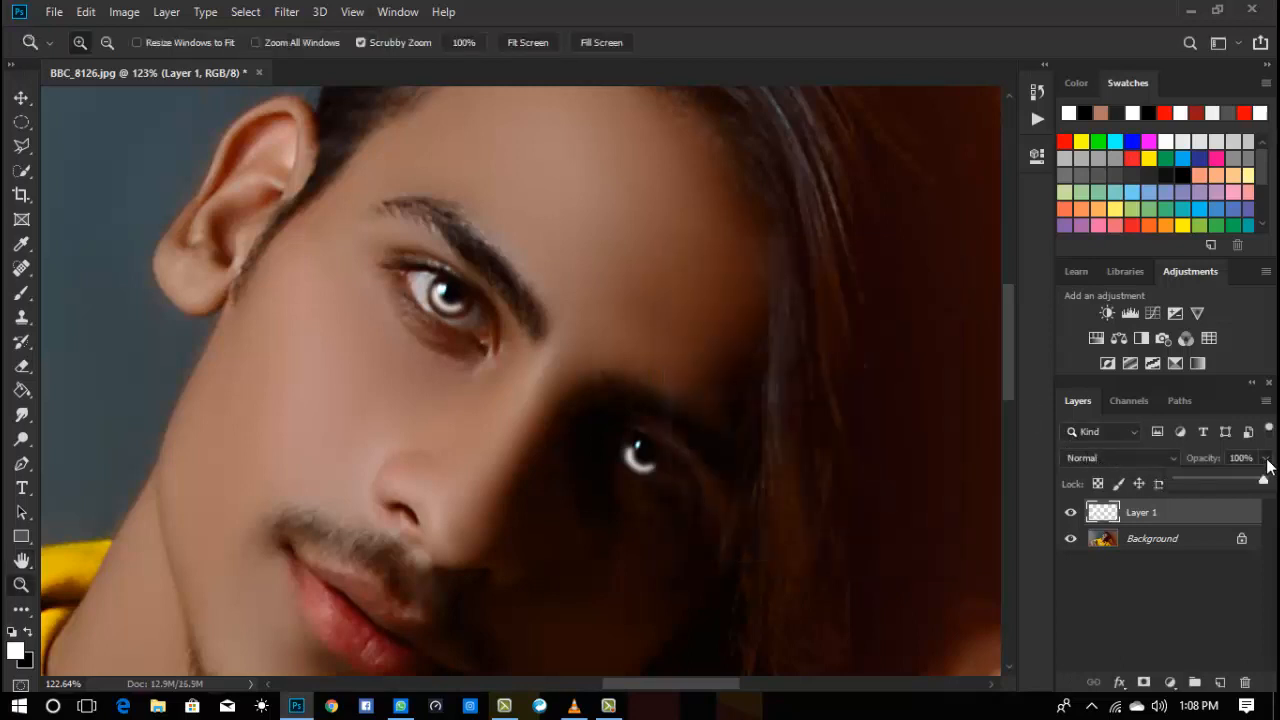
pyautogui.click(1270, 543)
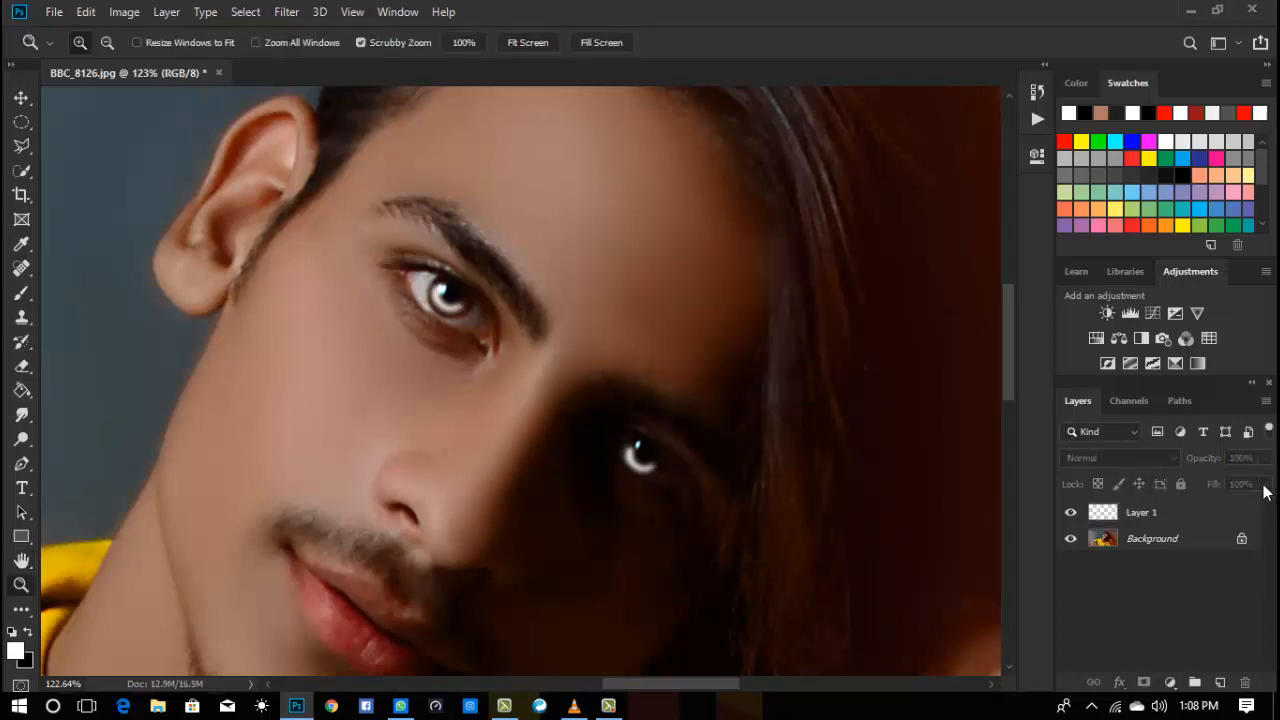
pyautogui.click(1150, 518)
pyautogui.moveTo(1266, 485); pyautogui.dragTo(1215, 506)
pyautogui.rightClick(776, 419)
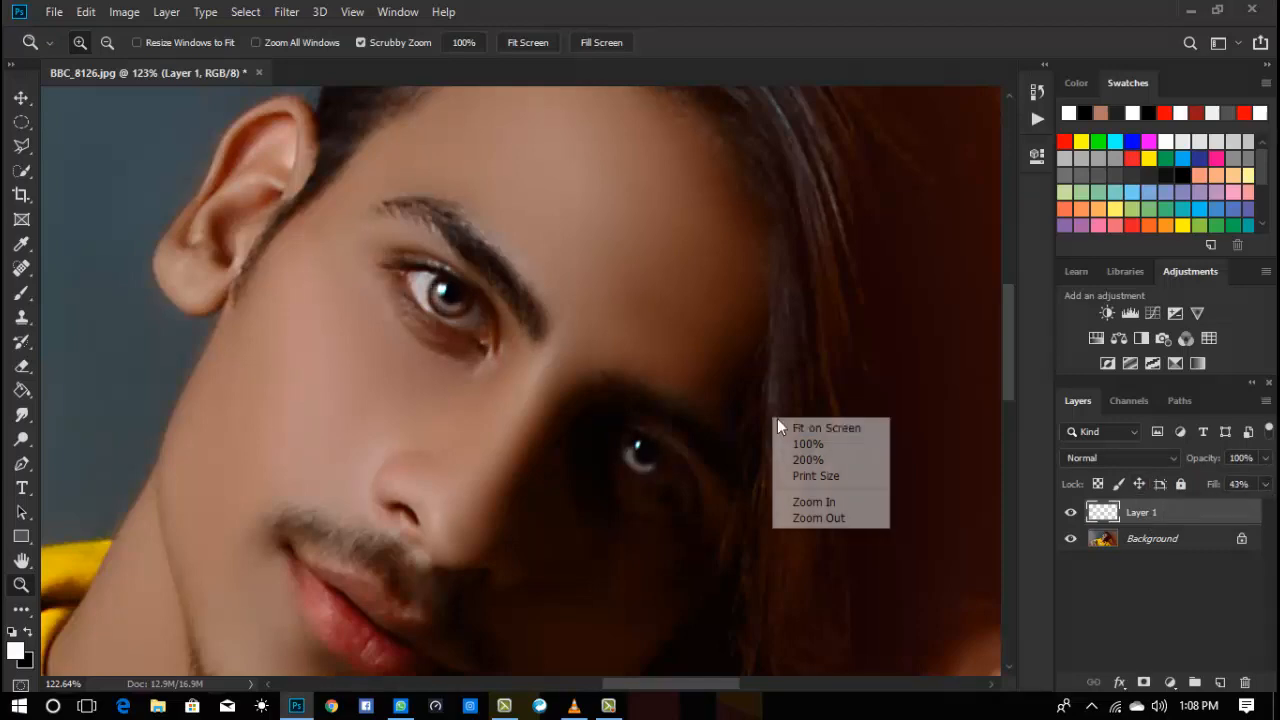
pyautogui.click(794, 426)
pyautogui.moveTo(529, 343); pyautogui.dragTo(551, 366)
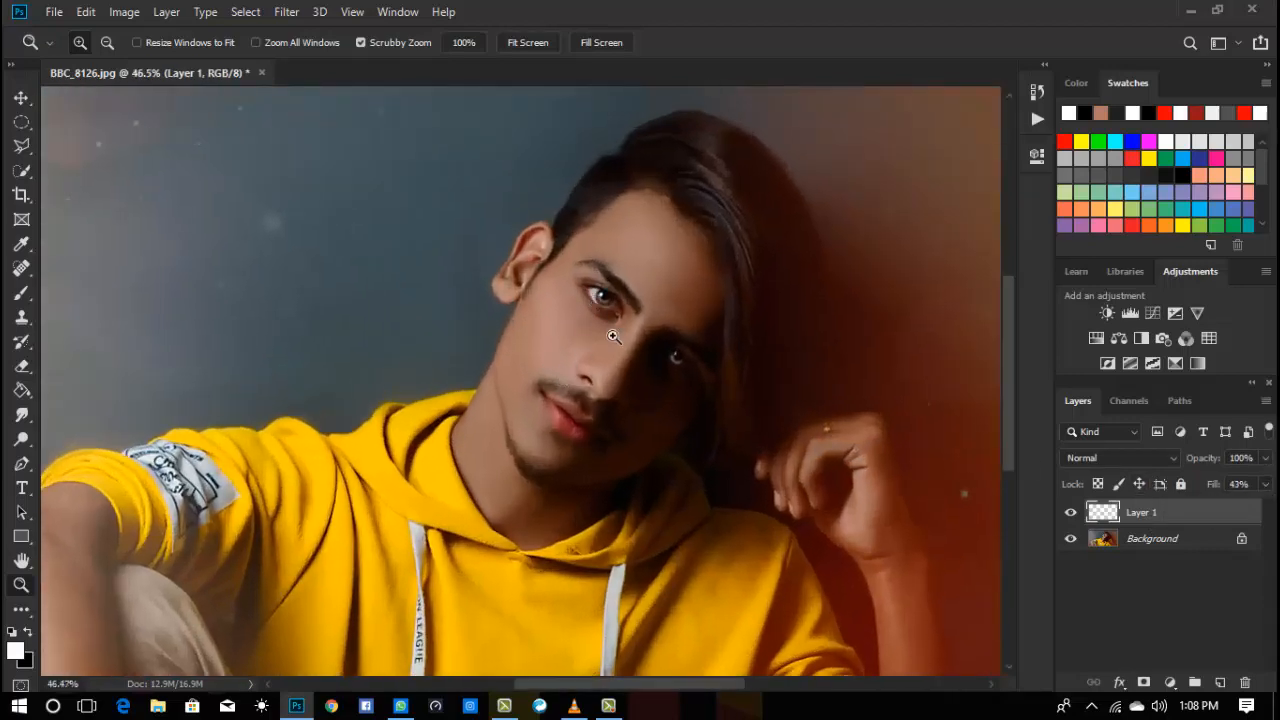
# Delete the crescent highlight layer and duplicate the Background layer.
pyautogui.moveTo(609, 334); pyautogui.dragTo(650, 334)
pyautogui.moveTo(1203, 526); pyautogui.dragTo(1249, 683)
pyautogui.moveTo(604, 358); pyautogui.dragTo(700, 371)
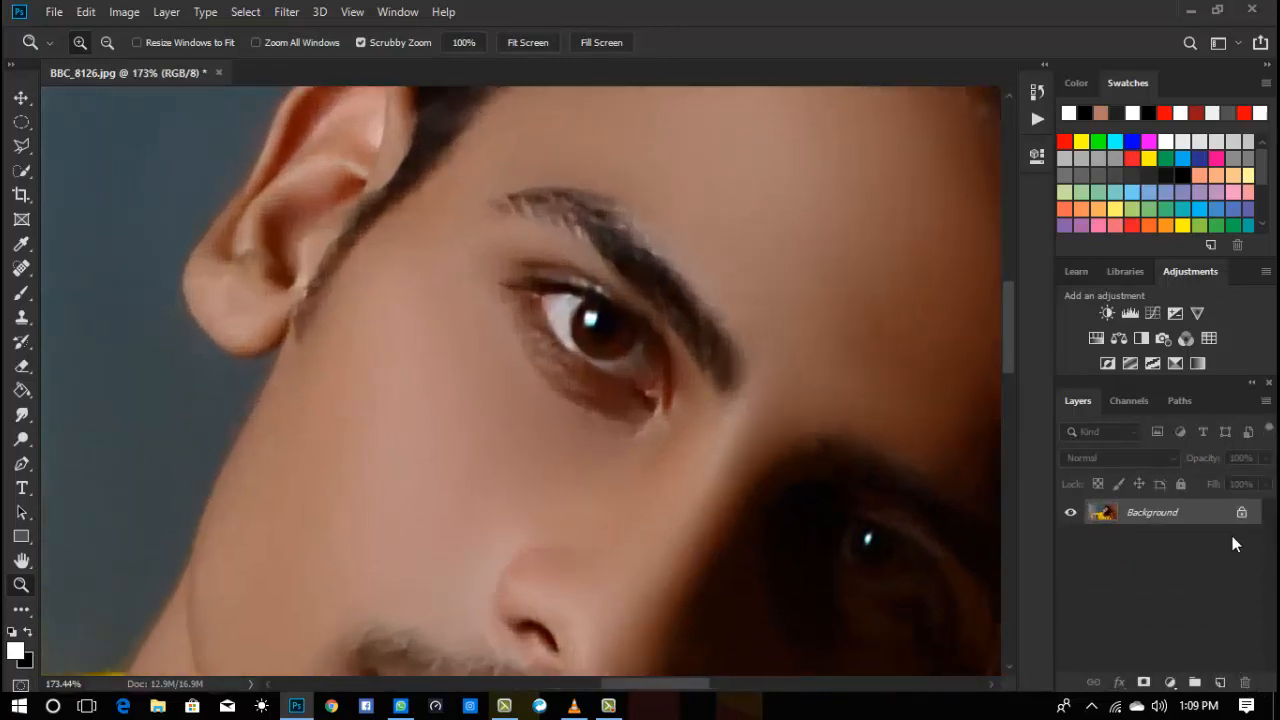
pyautogui.moveTo(1190, 522); pyautogui.dragTo(1220, 682)
# Brighten a crescent along the lower iris of both eyes with the Dodge tool, using the Shadows range and 100% exposure.
pyautogui.moveTo(651, 343); pyautogui.dragTo(523, 422)
pyautogui.click(23, 442)
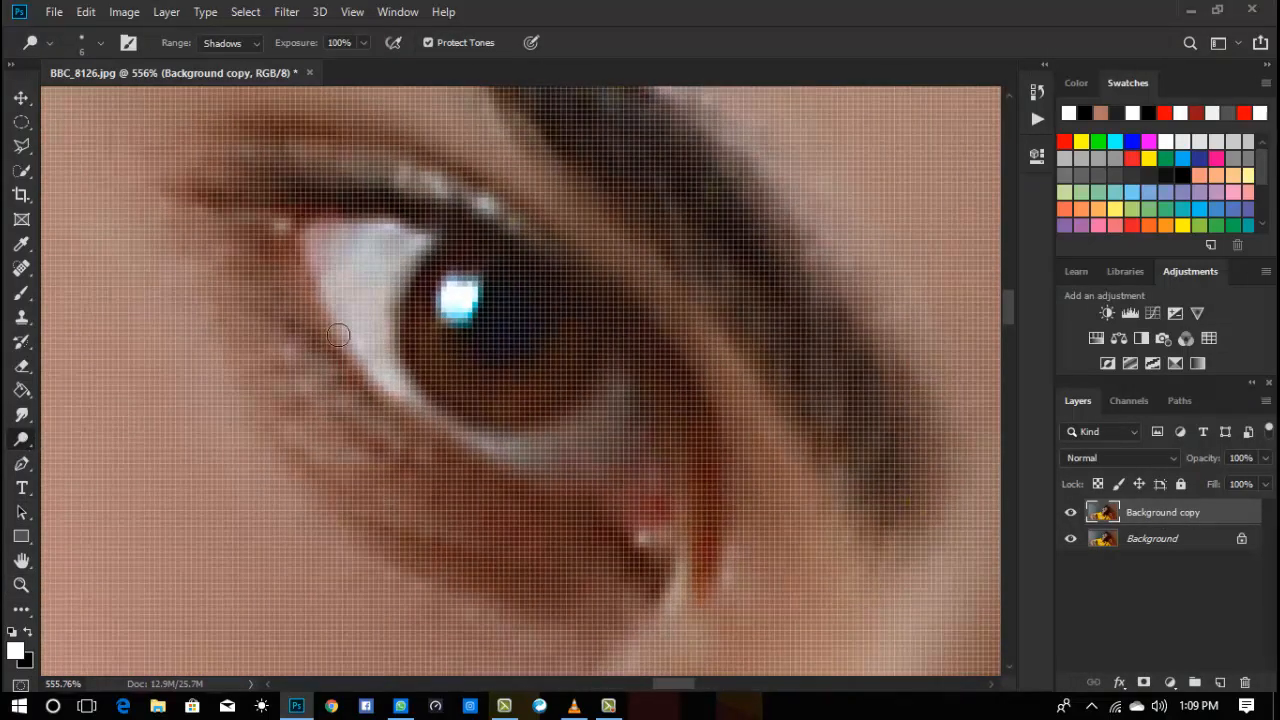
pyautogui.click(250, 43)
pyautogui.moveTo(571, 345)
pyautogui.mouseDown()
pyautogui.moveTo(510, 401)
pyautogui.moveTo(463, 391)
pyautogui.moveTo(435, 319)
pyautogui.moveTo(439, 364)
pyautogui.moveTo(465, 394)
pyautogui.moveTo(516, 404)
pyautogui.moveTo(547, 391)
pyautogui.moveTo(575, 346)
pyautogui.moveTo(548, 387)
pyautogui.moveTo(486, 401)
pyautogui.moveTo(453, 377)
pyautogui.moveTo(449, 299)
pyautogui.moveTo(438, 332)
pyautogui.moveTo(463, 377)
pyautogui.moveTo(499, 397)
pyautogui.moveTo(543, 382)
pyautogui.moveTo(571, 349)
pyautogui.moveTo(543, 387)
pyautogui.moveTo(503, 383)
pyautogui.mouseUp()
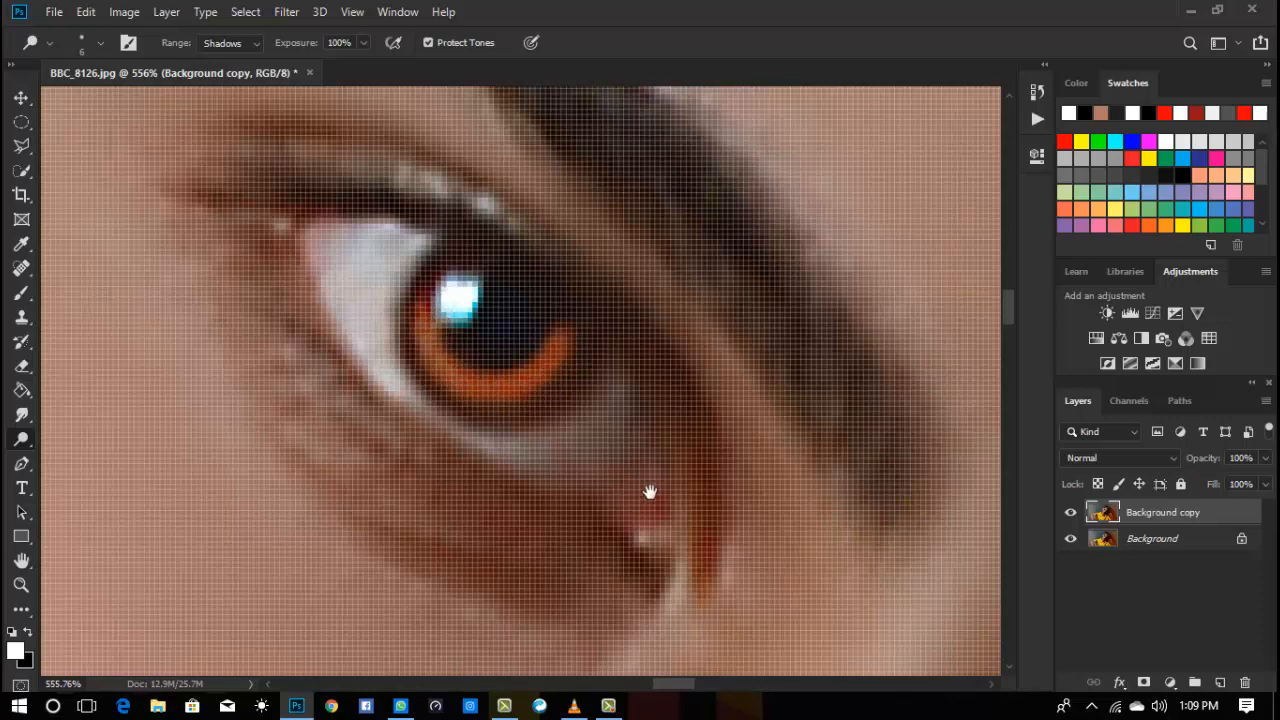
pyautogui.moveTo(733, 553)
pyautogui.mouseDown()
pyautogui.moveTo(377, 157)
pyautogui.moveTo(270, 322)
pyautogui.mouseUp()
pyautogui.moveTo(466, 323)
pyautogui.mouseDown()
pyautogui.moveTo(482, 385)
pyautogui.moveTo(550, 405)
pyautogui.moveTo(596, 360)
pyautogui.moveTo(574, 394)
pyautogui.moveTo(526, 401)
pyautogui.moveTo(482, 373)
pyautogui.moveTo(484, 301)
pyautogui.moveTo(495, 385)
pyautogui.moveTo(533, 396)
pyautogui.moveTo(599, 359)
pyautogui.moveTo(568, 394)
pyautogui.moveTo(504, 392)
pyautogui.moveTo(461, 322)
pyautogui.moveTo(485, 291)
pyautogui.moveTo(473, 336)
pyautogui.moveTo(491, 390)
pyautogui.moveTo(576, 392)
pyautogui.moveTo(590, 360)
pyautogui.mouseUp()
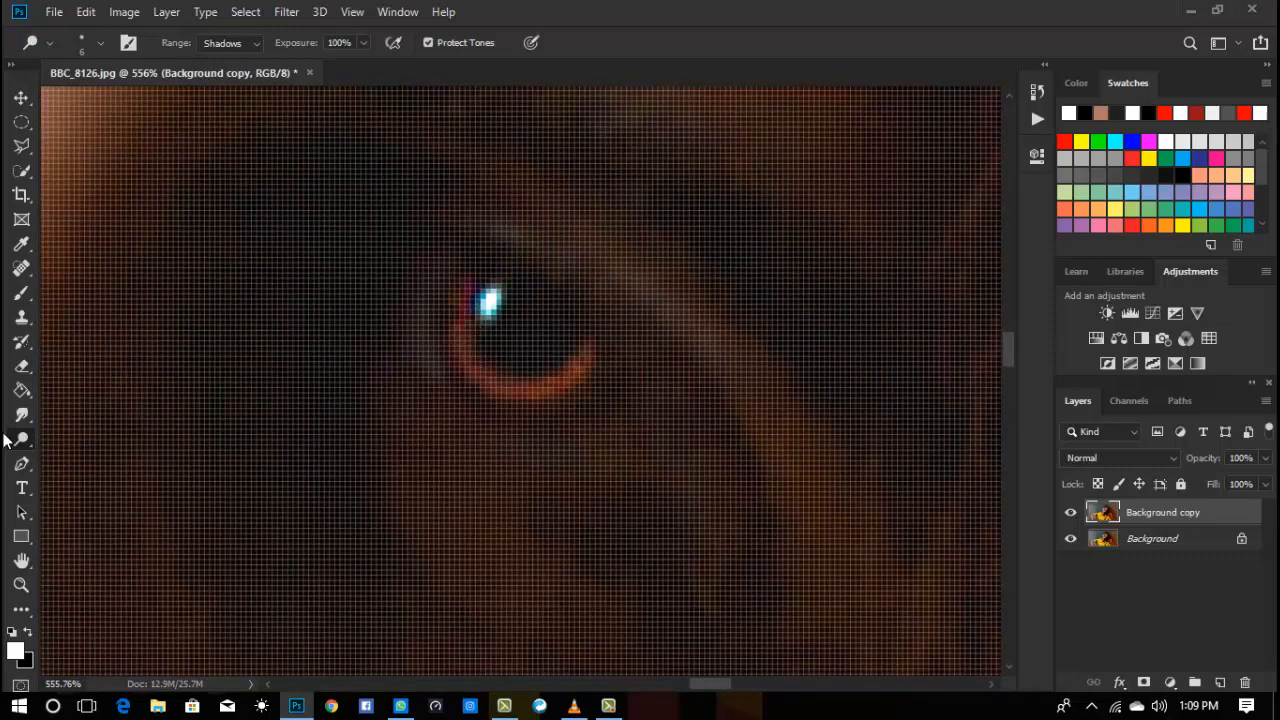
# Compare the eyes with and without the dodged Background copy layer and leave that layer hidden.
pyautogui.click(21, 584)
pyautogui.scroll(-8, 671, 251)
pyautogui.scroll(3, 647, 297)
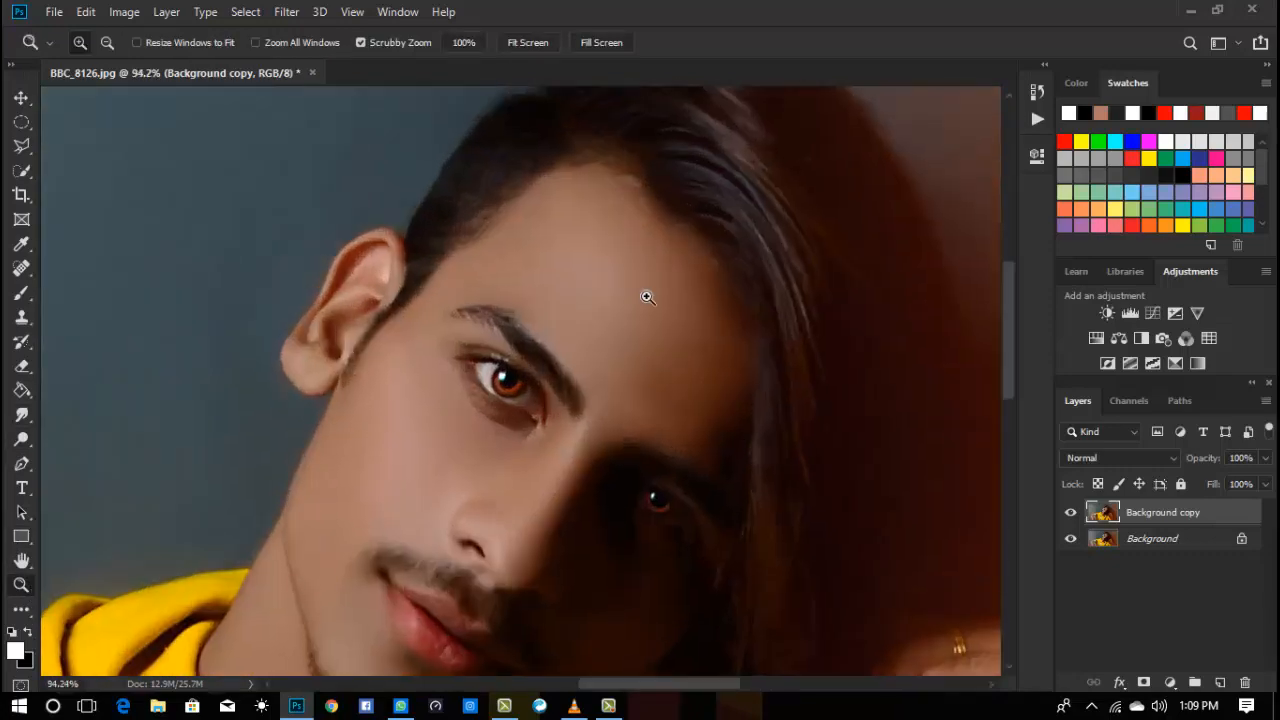
pyautogui.scroll(1, 622, 385)
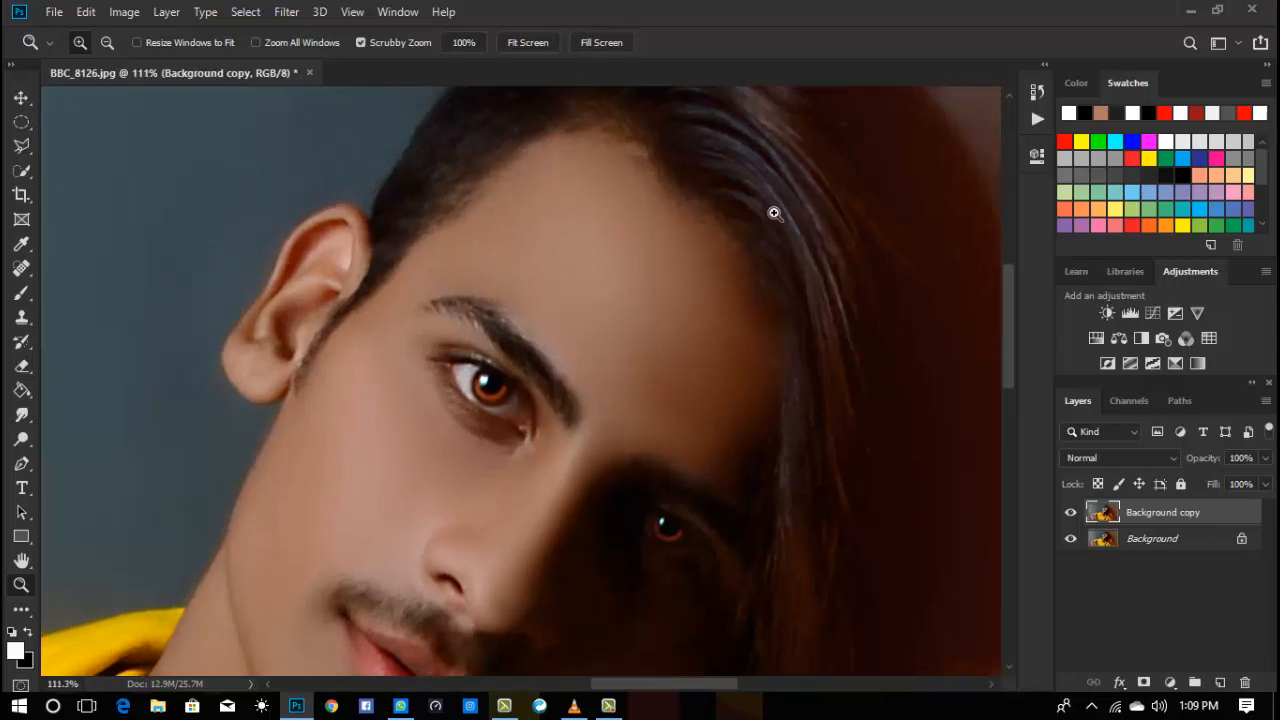
pyautogui.click(1070, 513)
pyautogui.click(1079, 515)
pyautogui.click(1079, 515)
pyautogui.click(1078, 515)
pyautogui.click(1078, 515)
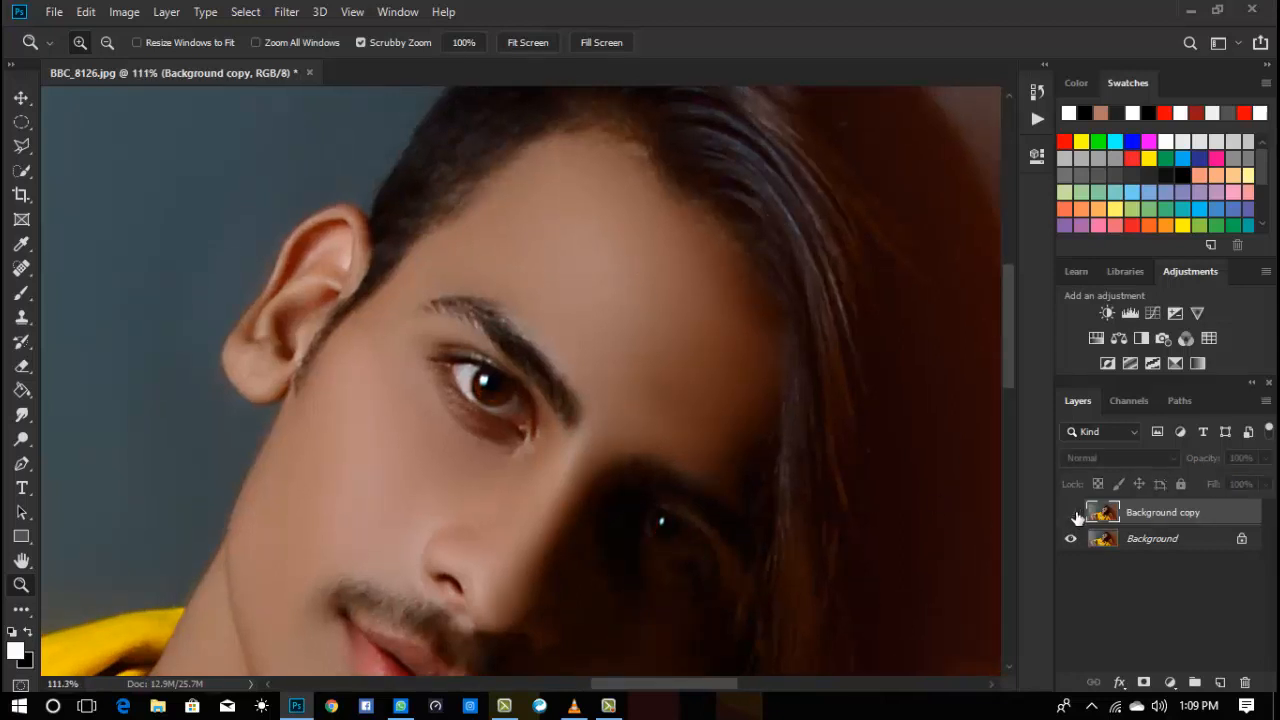
# Open the image saad eyes.png from the Desktop folder.
pyautogui.click(52, 12)
pyautogui.click(55, 48)
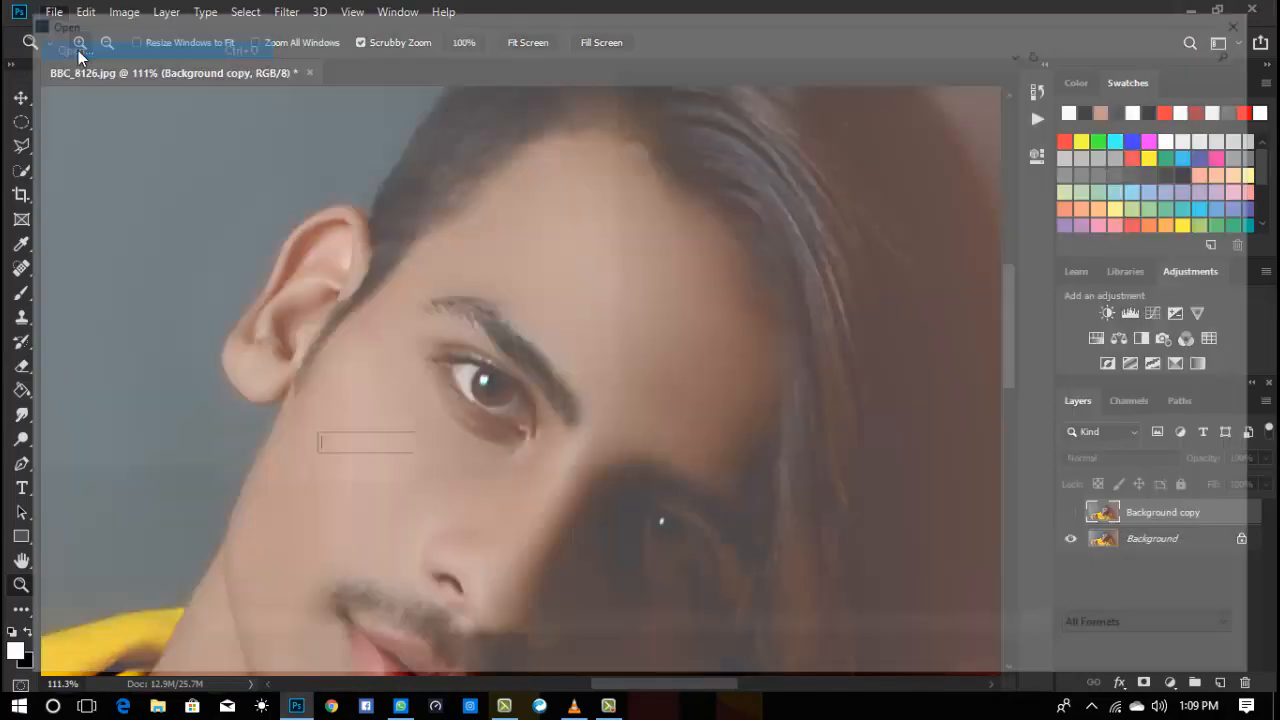
pyautogui.click(522, 172)
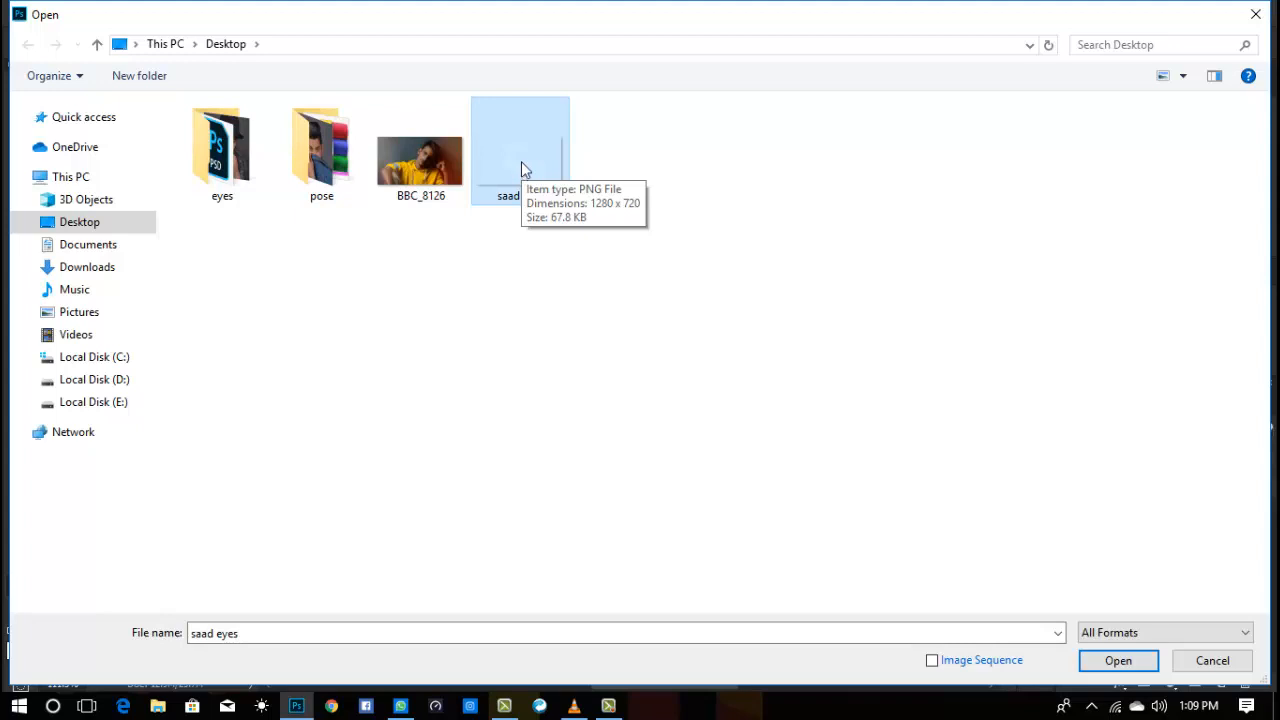
pyautogui.doubleClick(521, 163)
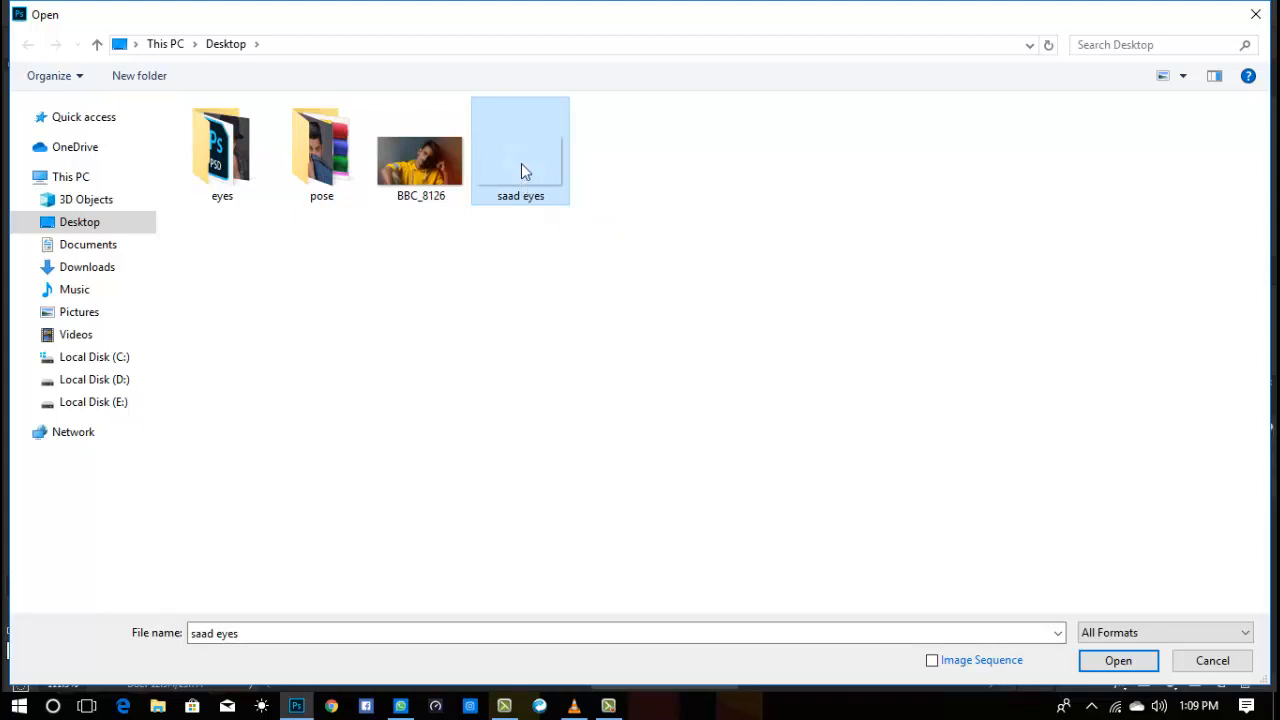
# Bring the white ring from saad eyes.png into the portrait, scale it to about 8.88% and fit it over the lit eye's iris.
pyautogui.click(20, 100)
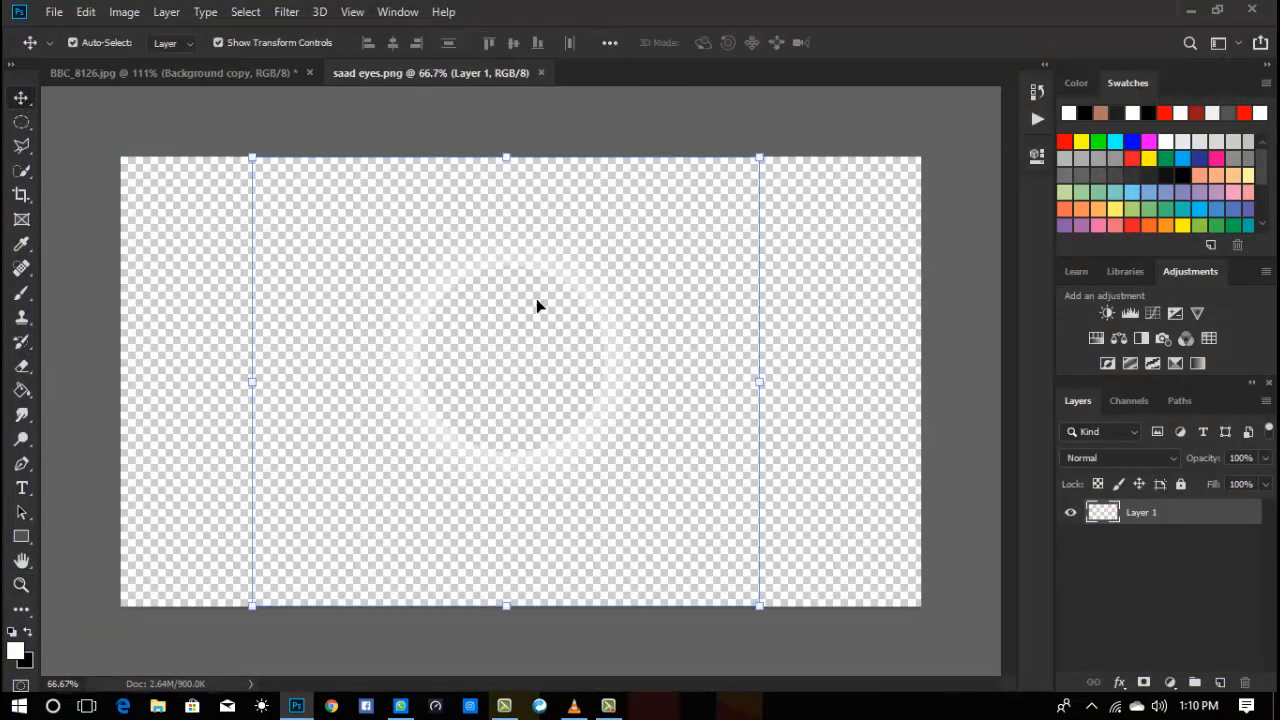
pyautogui.moveTo(536, 298); pyautogui.dragTo(497, 374)
pyautogui.moveTo(930, 380); pyautogui.dragTo(556, 386)
pyautogui.moveTo(543, 333); pyautogui.dragTo(503, 397)
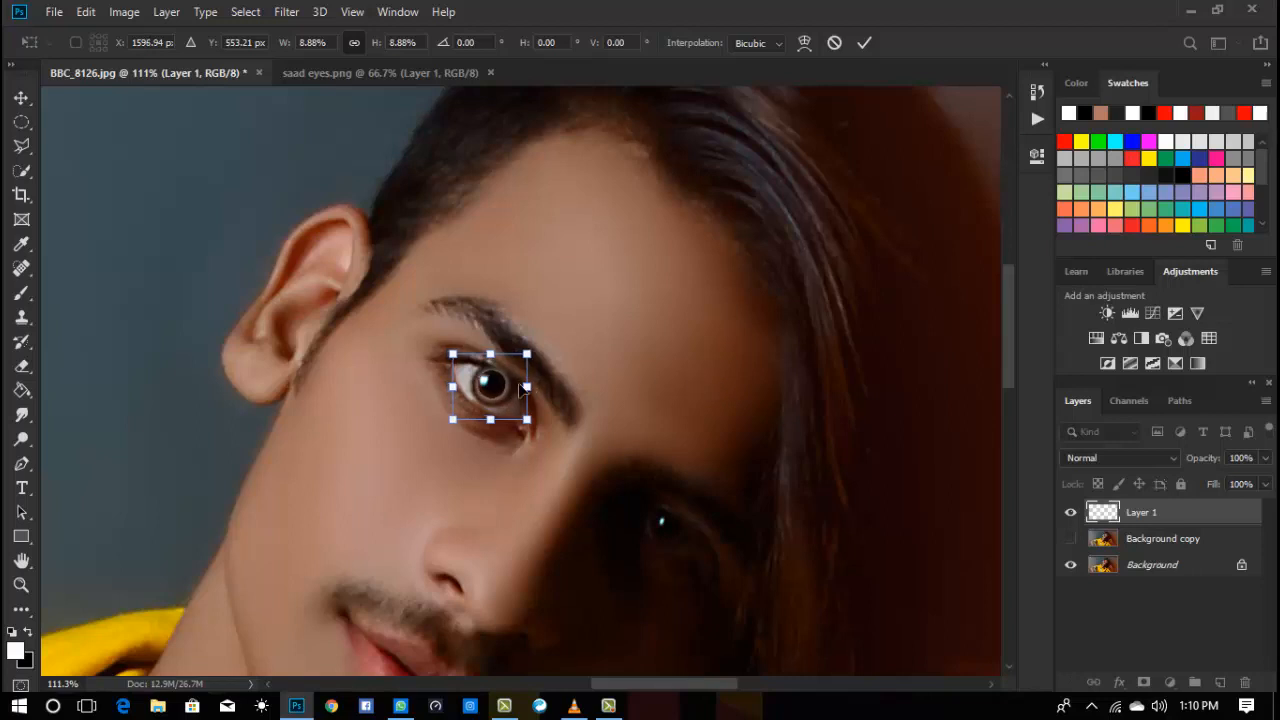
pyautogui.moveTo(515, 385); pyautogui.dragTo(516, 385)
pyautogui.click(865, 48)
# Copy the white ring onto the shadowed eye's iris and merge the copy down into Layer 1.
pyautogui.moveTo(497, 402); pyautogui.dragTo(679, 546)
pyautogui.press('z')
pyautogui.click(759, 529)
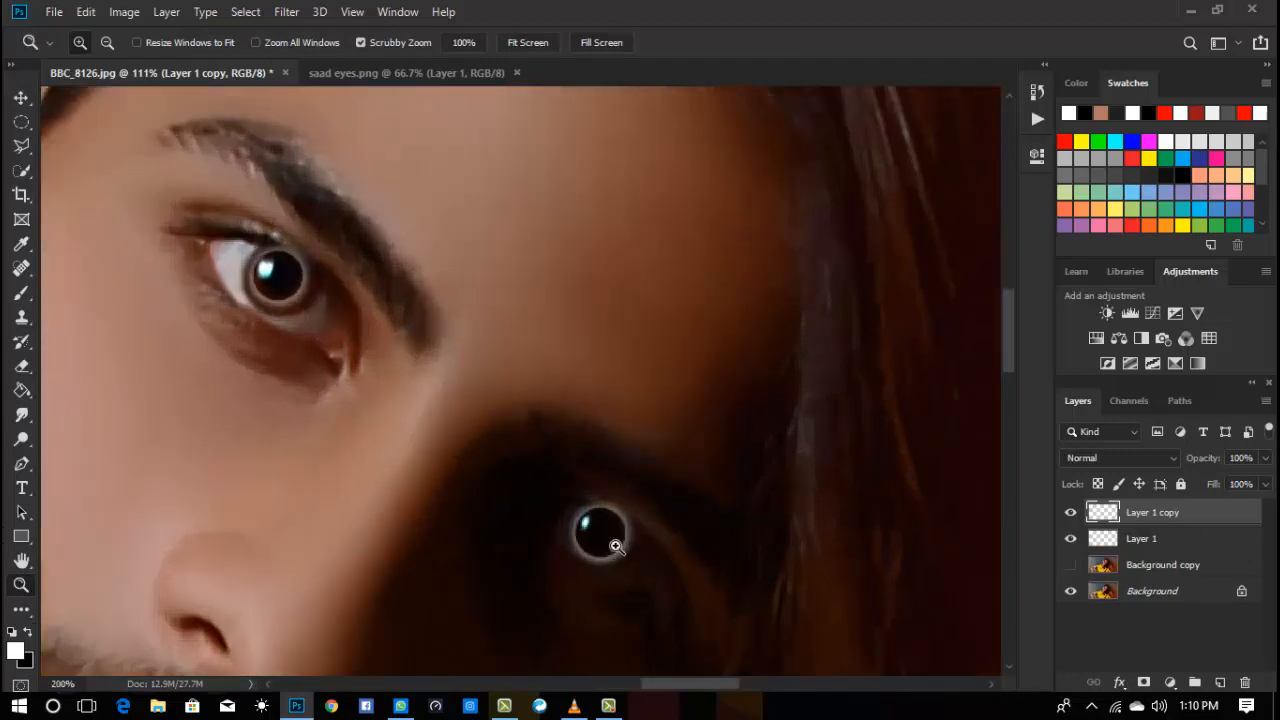
pyautogui.click(594, 529)
pyautogui.moveTo(517, 586); pyautogui.dragTo(580, 590)
pyautogui.scroll(-2, 614, 560)
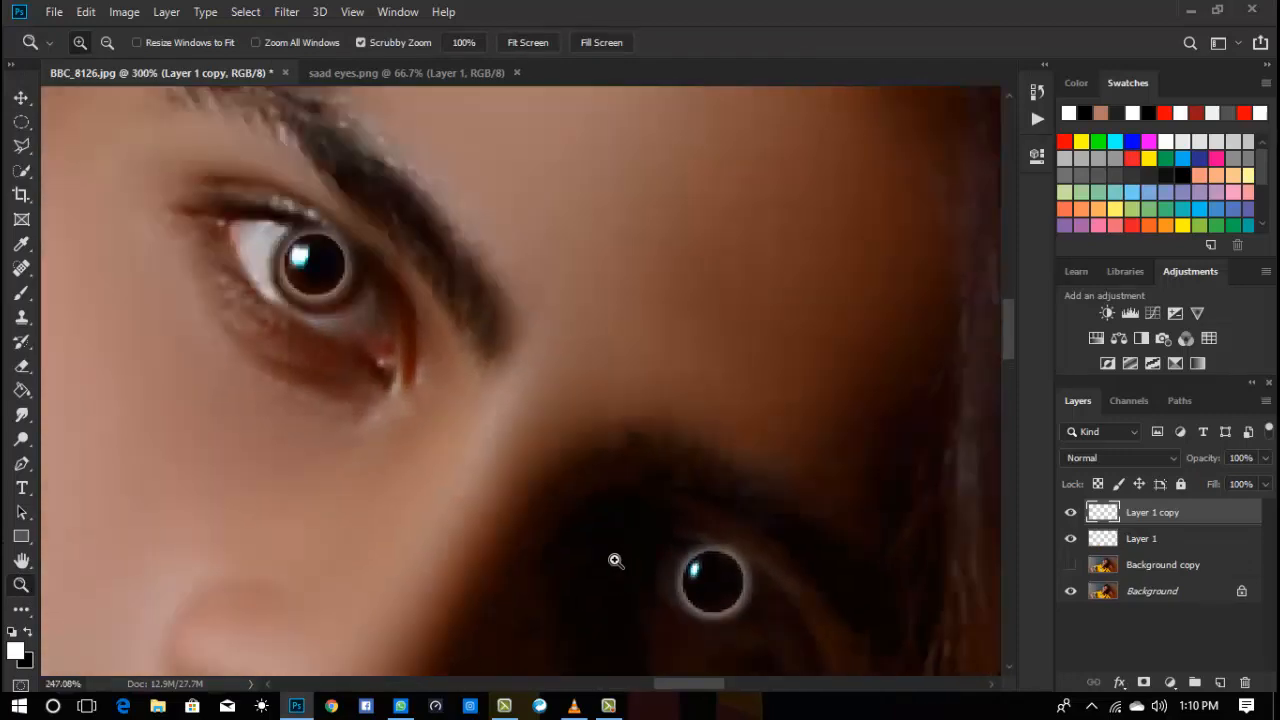
pyautogui.rightClick(1189, 518)
pyautogui.click(980, 552)
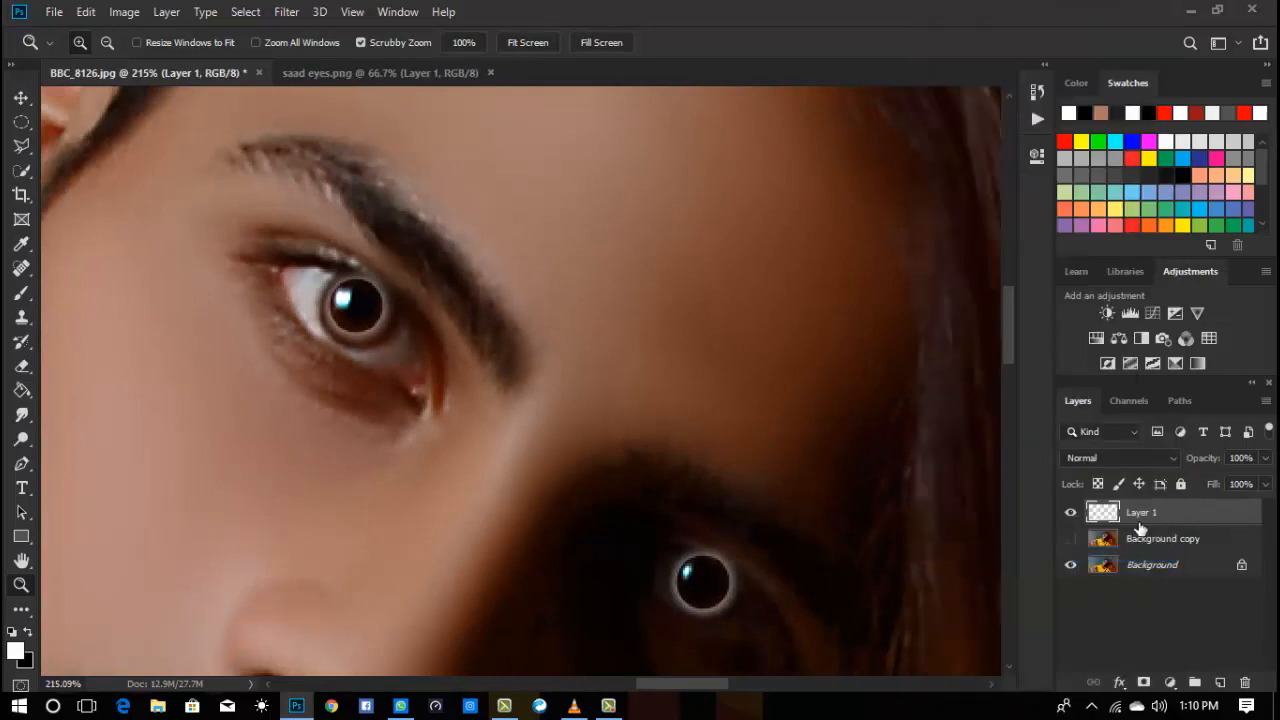
# Erase the upper part of the white rings in both eyes with a 25 px soft eraser and view the whole portrait.
pyautogui.click(22, 366)
pyautogui.press('[')
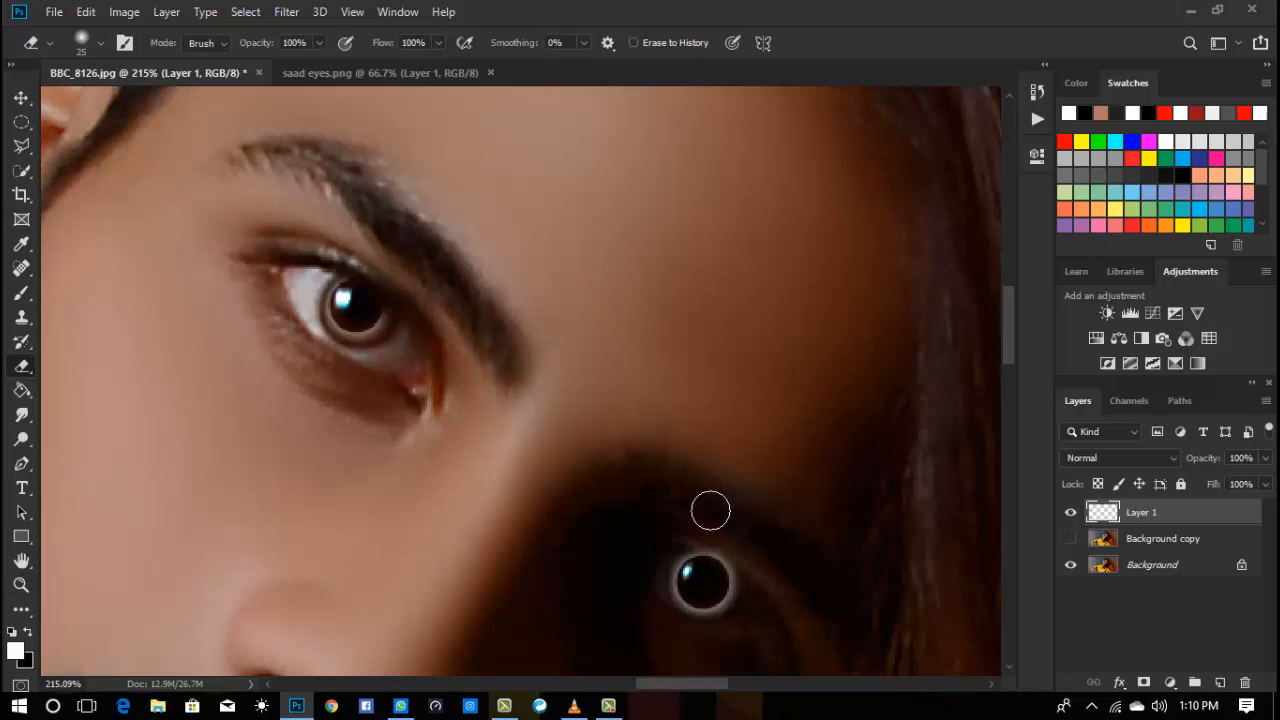
pyautogui.moveTo(723, 580)
pyautogui.mouseDown()
pyautogui.moveTo(720, 560)
pyautogui.moveTo(760, 599)
pyautogui.mouseUp()
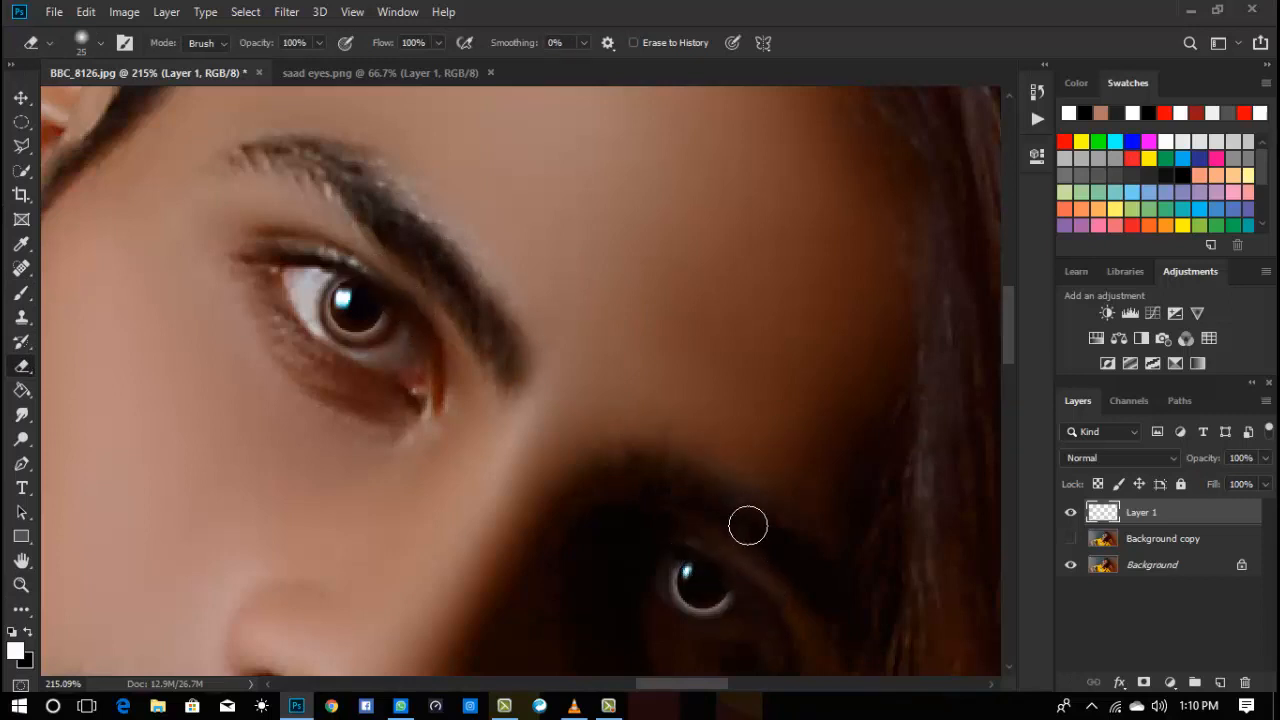
pyautogui.scroll(-3, 748, 526)
pyautogui.click(21, 585)
pyautogui.rightClick(585, 414)
pyautogui.click(640, 420)
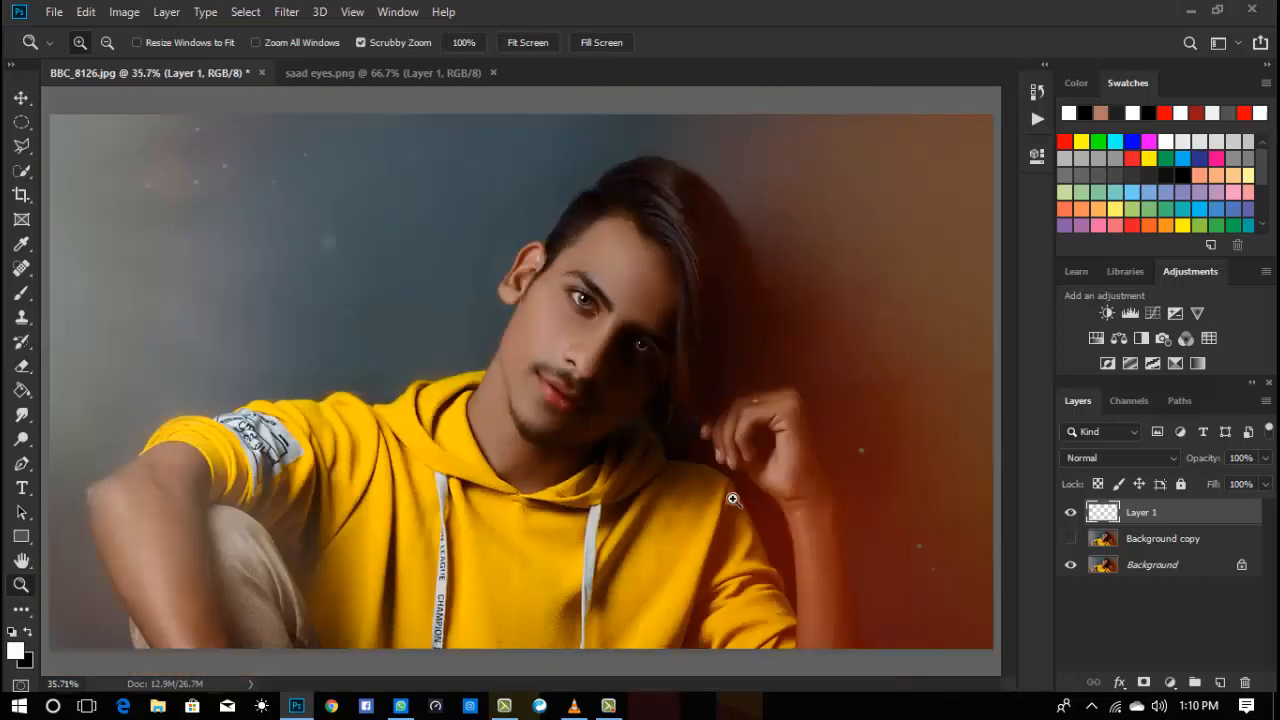
pyautogui.moveTo(510, 361); pyautogui.dragTo(536, 422)
pyautogui.moveTo(382, 317); pyautogui.dragTo(401, 332)
pyautogui.rightClick(556, 284)
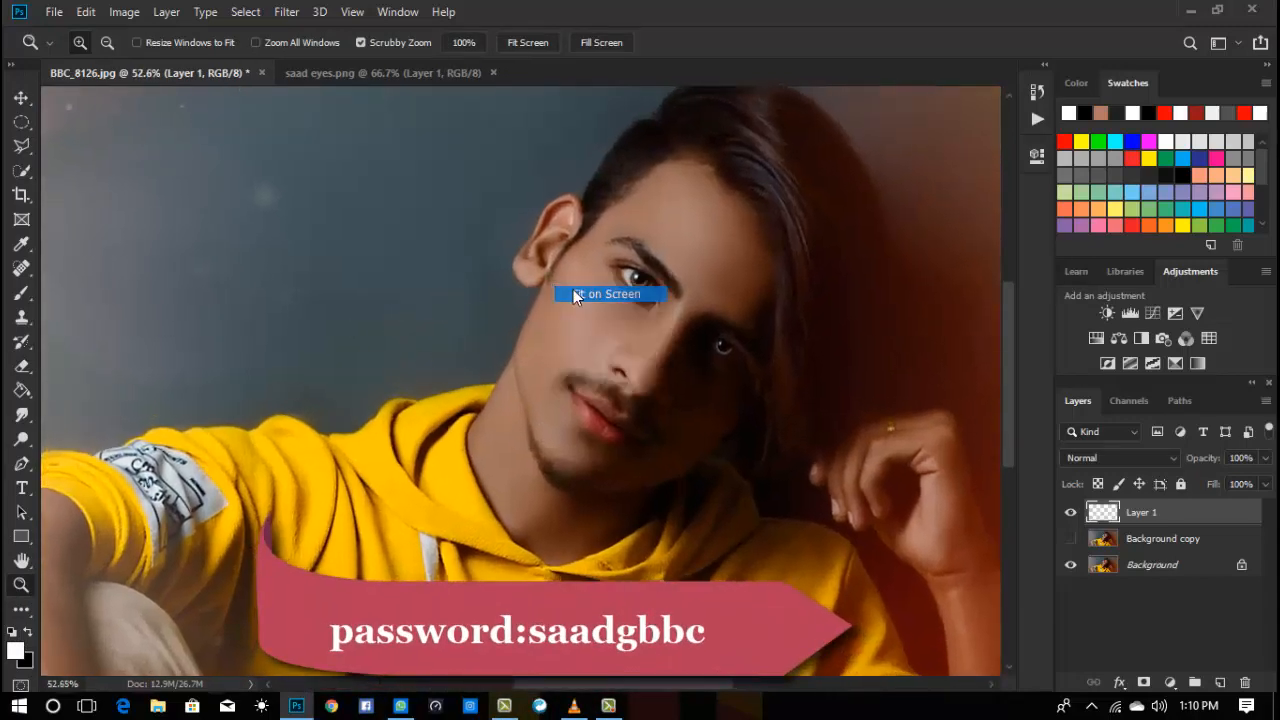
pyautogui.click(573, 289)
# Add an empty layer beneath the white ring's layer in saad eyes.png and return to the BBC_8126.jpg portrait.
pyautogui.click(330, 73)
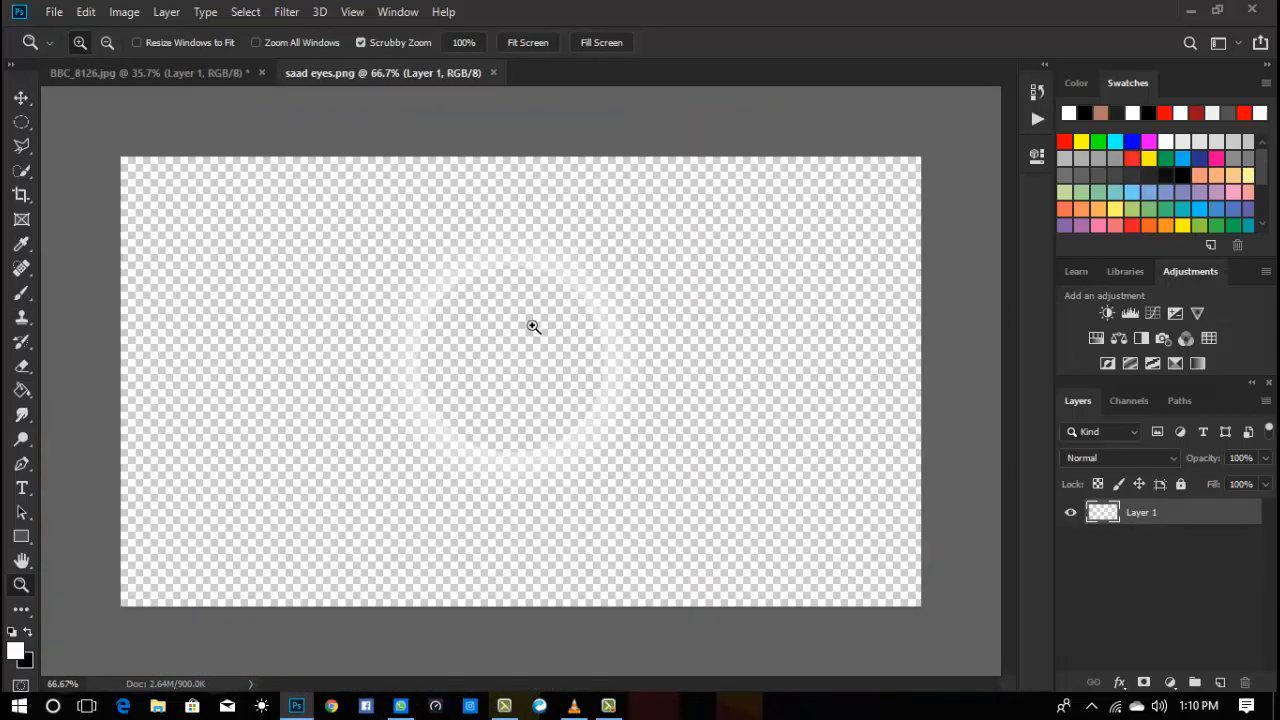
pyautogui.moveTo(533, 326); pyautogui.dragTo(554, 351)
pyautogui.click(1220, 682)
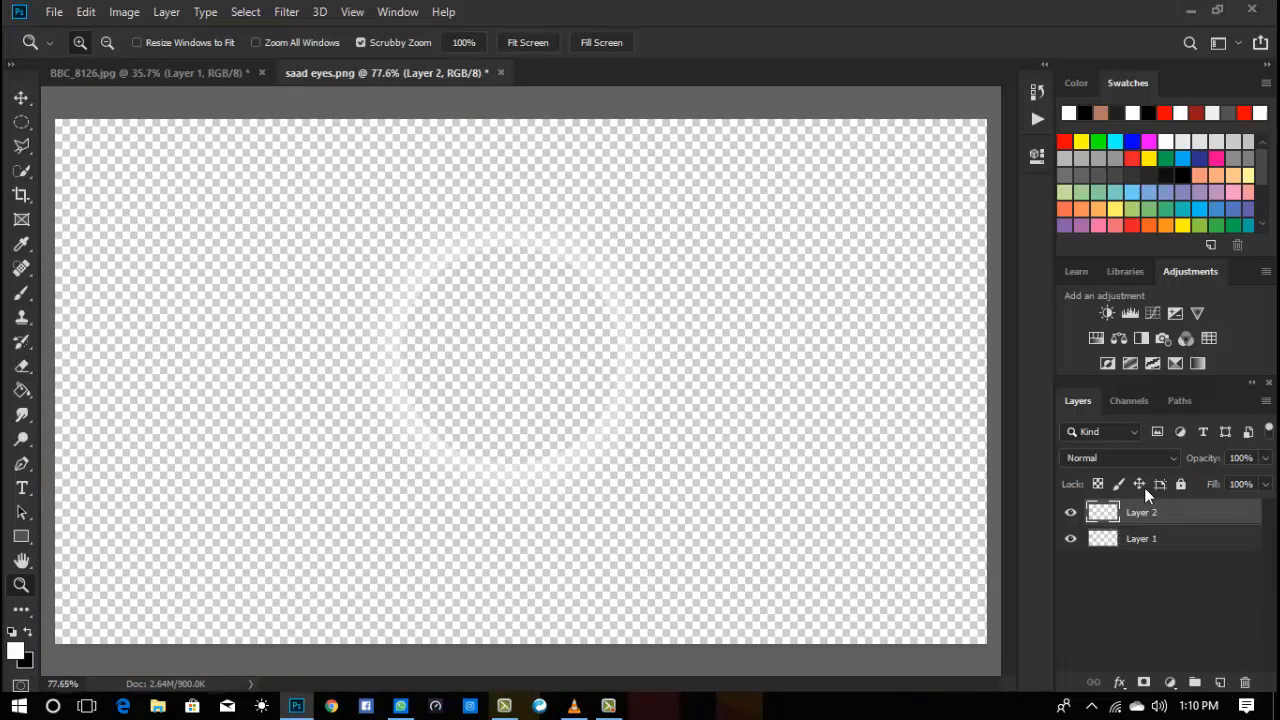
pyautogui.moveTo(1150, 514); pyautogui.dragTo(1165, 597)
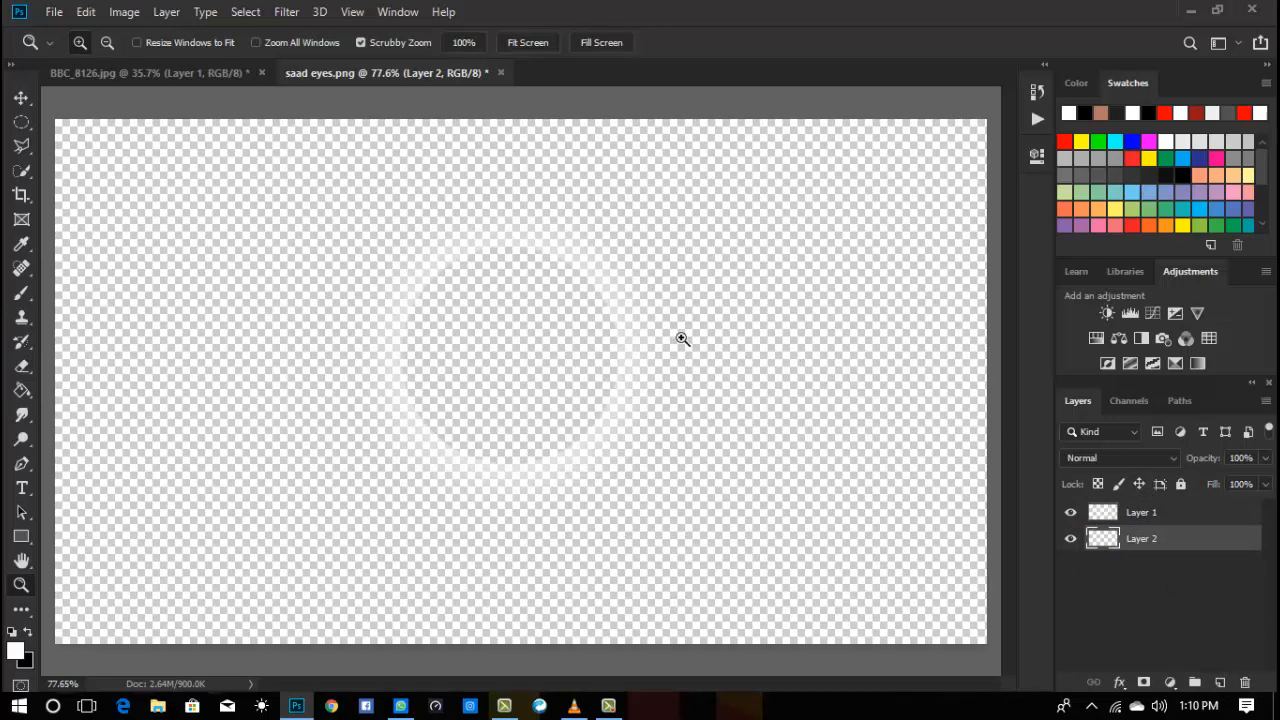
pyautogui.click(202, 76)
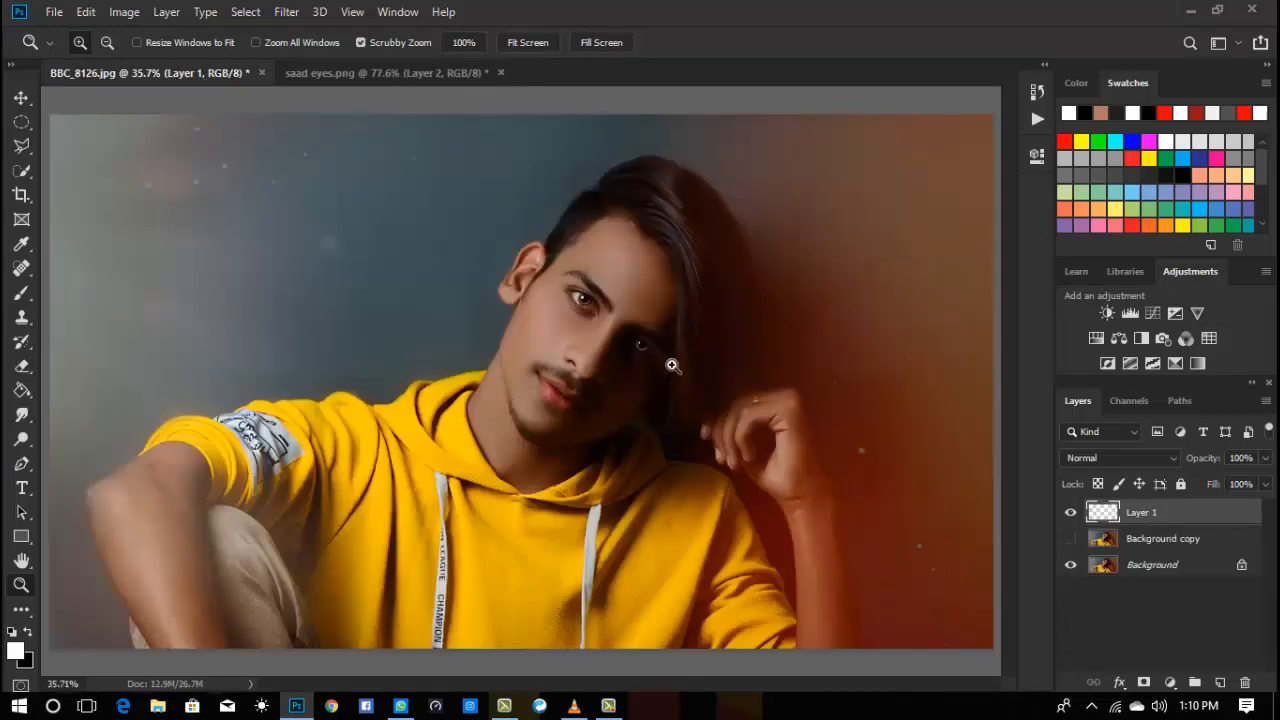
pyautogui.rightClick(663, 371)
pyautogui.click(690, 440)
pyautogui.moveTo(690, 440); pyautogui.dragTo(628, 354)
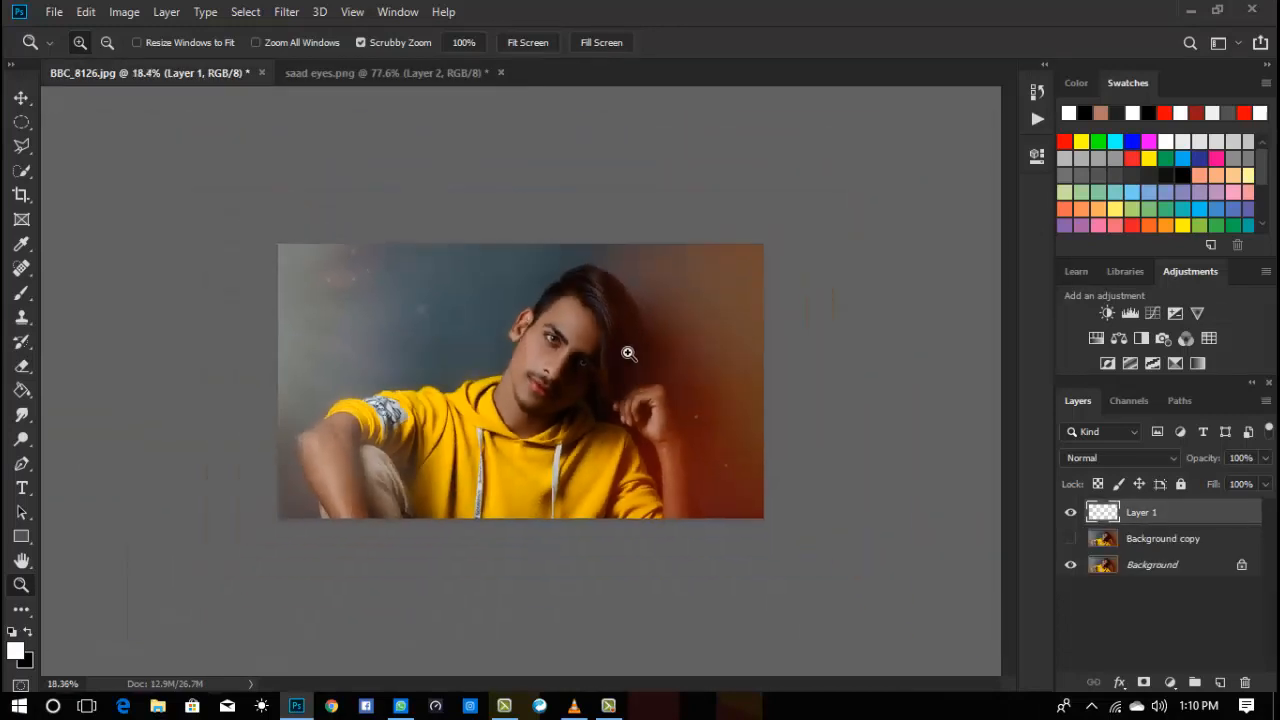